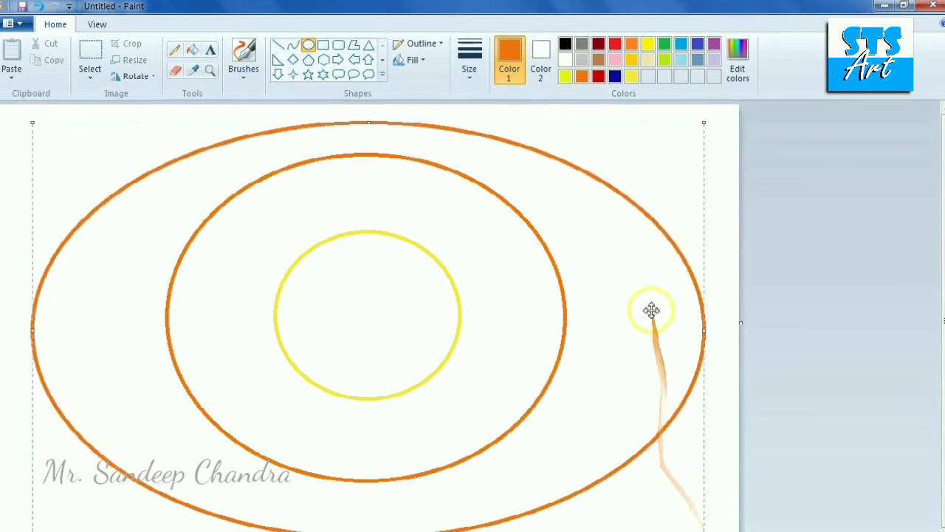
Stretch the outermost ellipse slightly taller and give it a dark red outline.
drag(368, 530, 367, 528)
drag(367, 117, 367, 115)
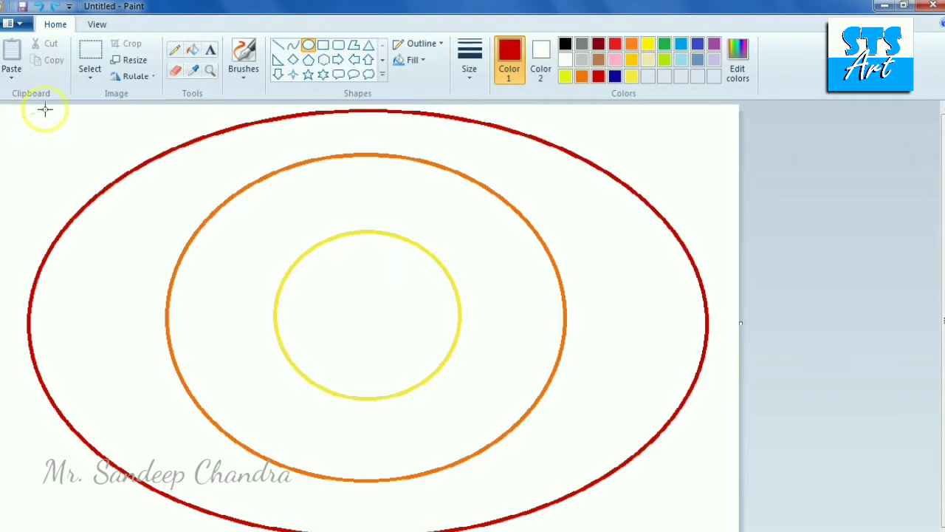
Fill the area outside the ellipses red, the outer ring orange and the middle ring yellow, leaving the central circle white.
click(192, 50)
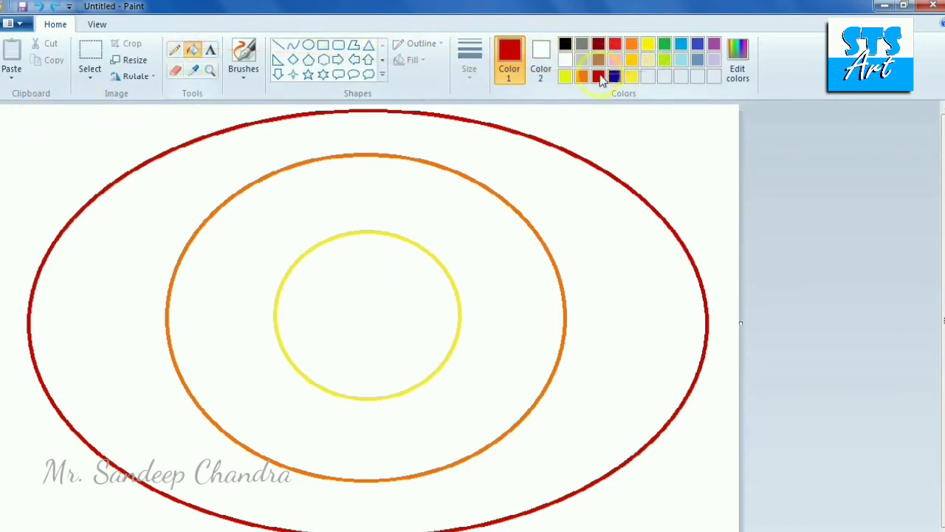
click(648, 144)
click(582, 76)
click(559, 186)
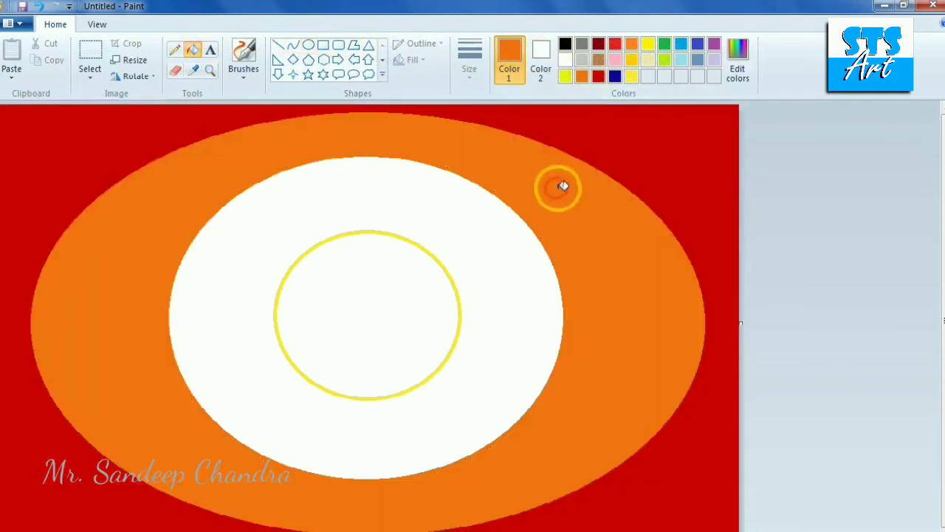
click(630, 78)
click(498, 236)
Spray yellow with a large Airbrush all around the yellow oval's edge to blend it into the orange ring.
click(243, 68)
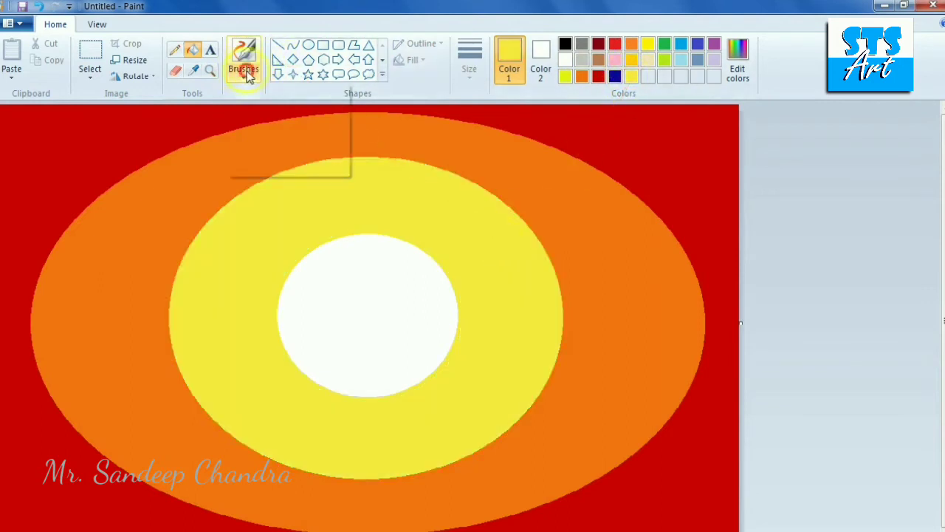
click(333, 100)
click(469, 59)
click(524, 174)
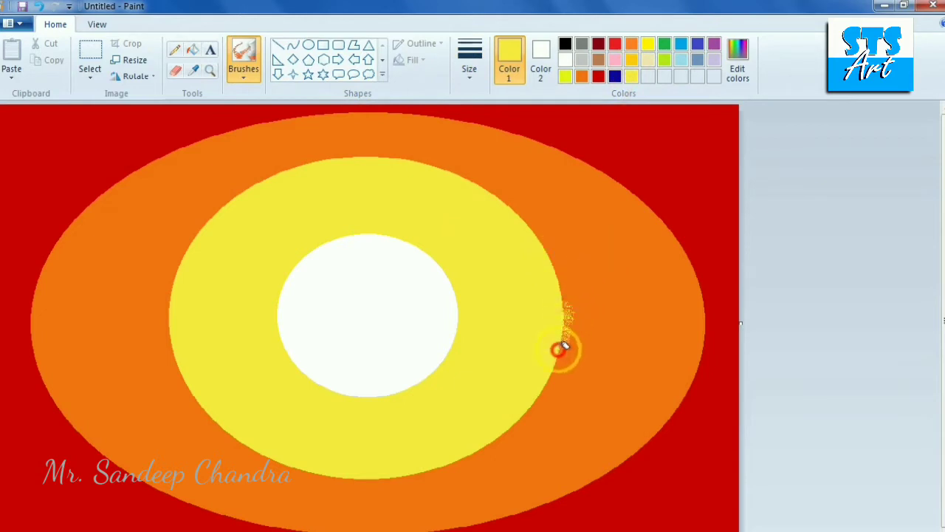
drag(582, 320, 566, 302)
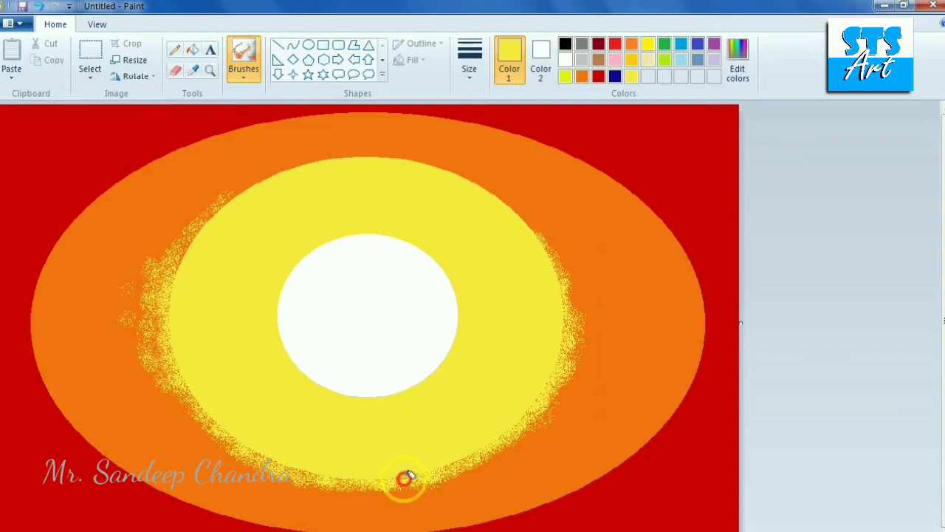
drag(240, 442, 216, 424)
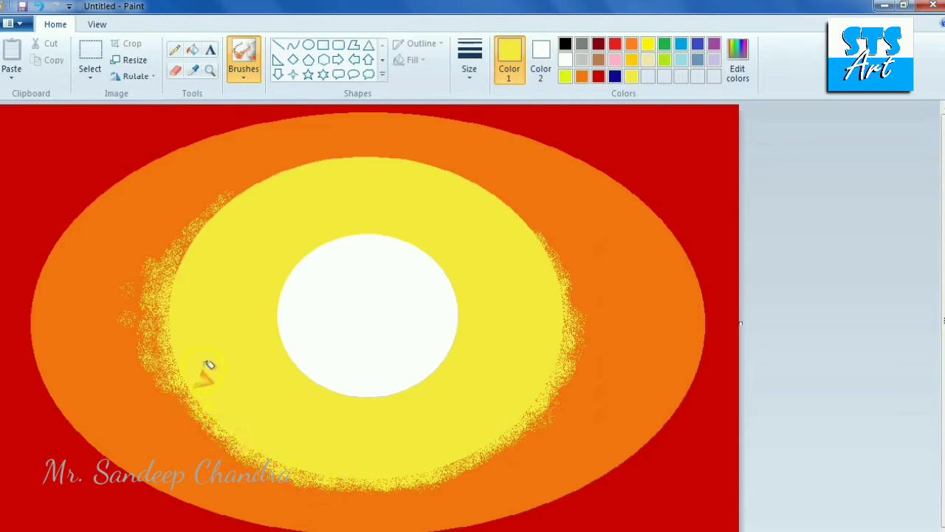
drag(171, 288, 209, 223)
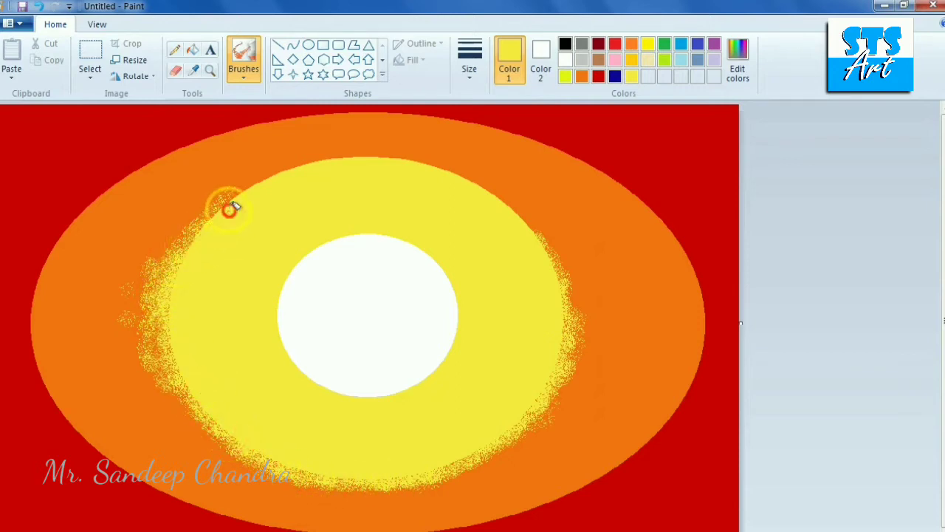
drag(264, 178, 361, 156)
mouse_move(287, 174)
mouse_down()
mouse_move(201, 214)
mouse_move(209, 219)
mouse_move(197, 225)
mouse_move(214, 218)
mouse_move(198, 216)
mouse_move(143, 244)
mouse_up()
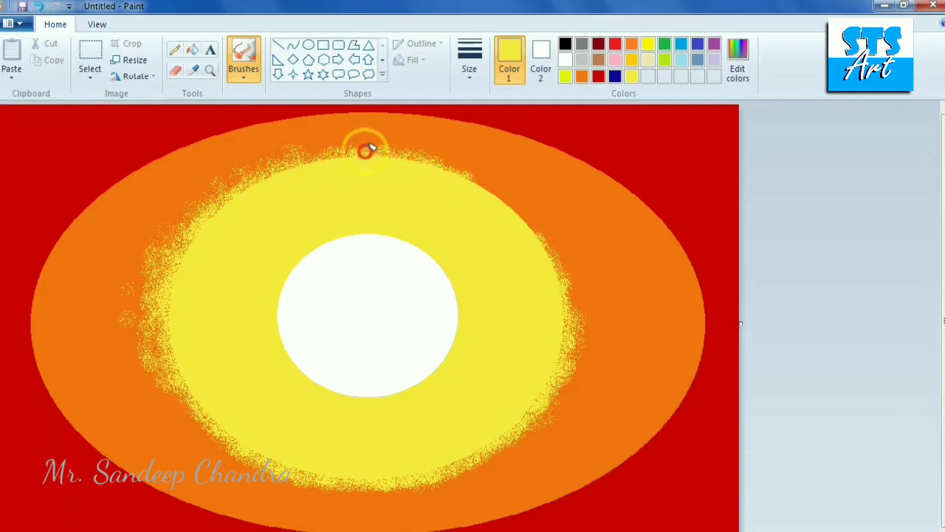
mouse_move(293, 169)
mouse_down()
mouse_move(484, 194)
mouse_move(531, 216)
mouse_up()
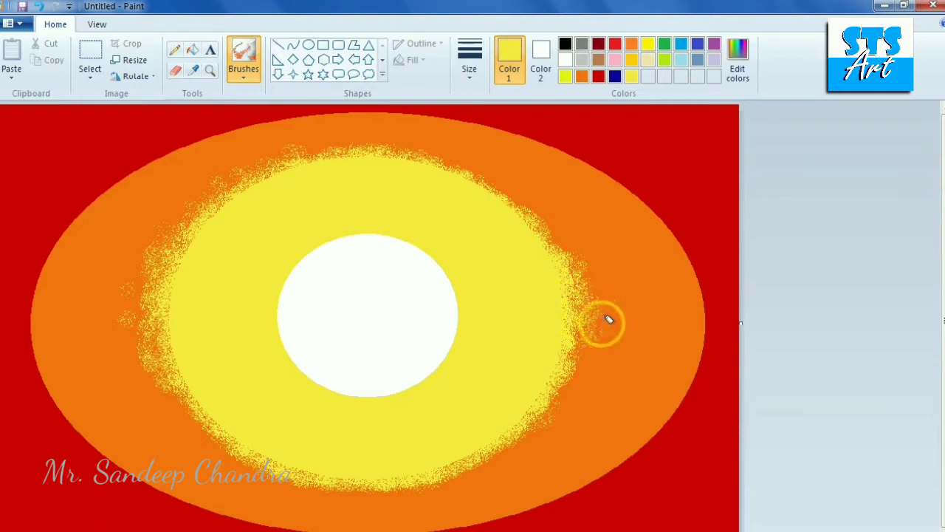
drag(581, 353, 564, 319)
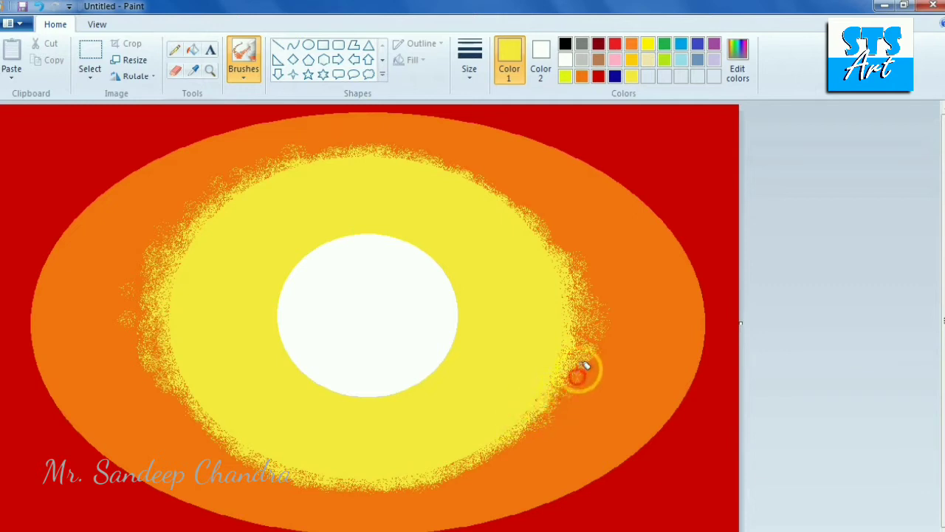
drag(465, 458, 378, 478)
drag(284, 465, 225, 436)
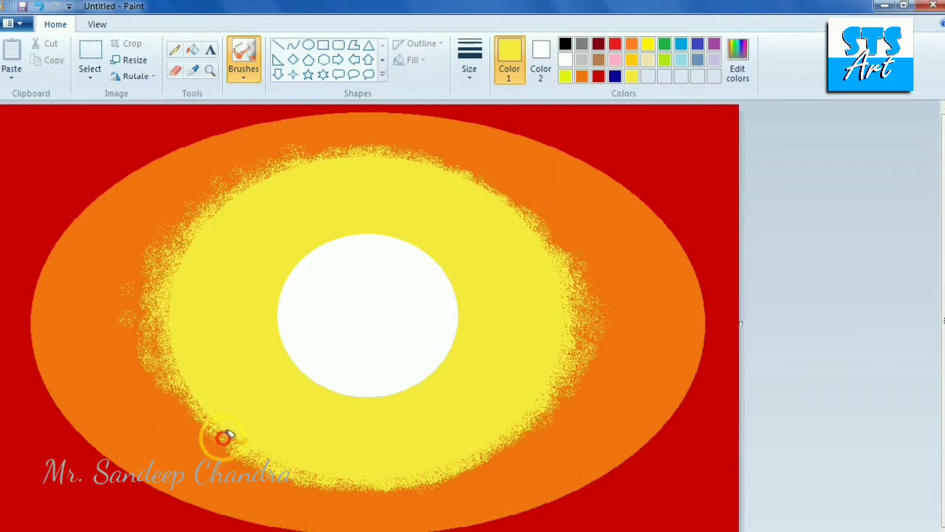
mouse_move(268, 459)
mouse_down()
mouse_move(352, 479)
mouse_move(280, 410)
mouse_move(194, 389)
mouse_up()
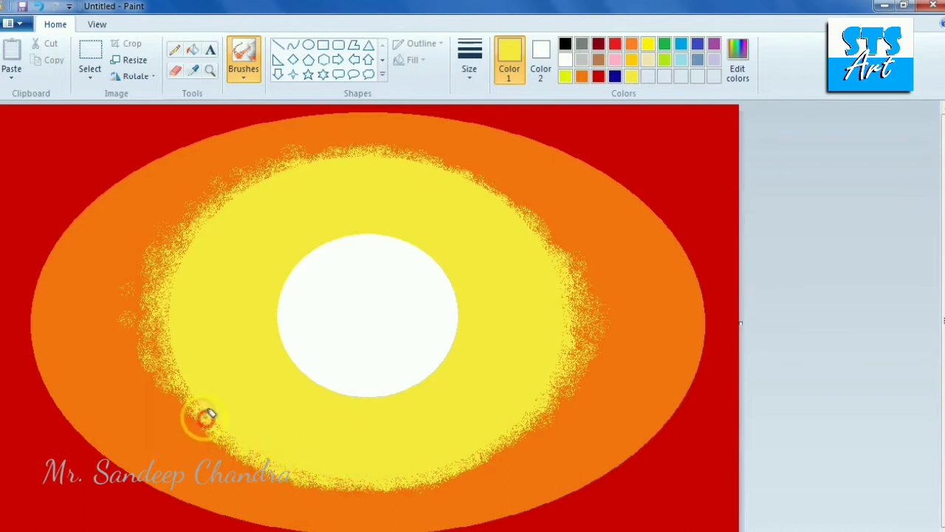
mouse_move(169, 378)
mouse_down()
mouse_move(158, 394)
mouse_move(181, 360)
mouse_up()
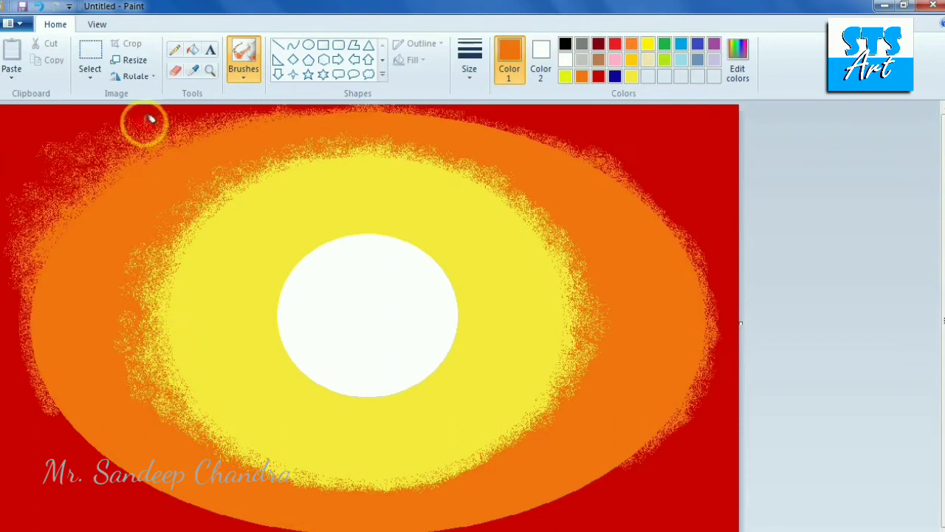
Spray orange around the outer oval's edge into the red background, and add more yellow spray along the yellow oval's upper edge.
mouse_move(143, 120)
mouse_down()
mouse_move(151, 219)
mouse_move(34, 282)
mouse_move(26, 294)
mouse_move(38, 340)
mouse_move(29, 318)
mouse_up()
mouse_move(46, 374)
mouse_down()
mouse_move(81, 429)
mouse_move(195, 502)
mouse_move(254, 521)
mouse_move(367, 528)
mouse_move(146, 492)
mouse_move(44, 371)
mouse_move(135, 466)
mouse_move(131, 480)
mouse_move(55, 423)
mouse_move(89, 459)
mouse_move(41, 403)
mouse_move(22, 356)
mouse_move(35, 369)
mouse_move(27, 386)
mouse_move(71, 454)
mouse_move(39, 422)
mouse_move(26, 383)
mouse_move(32, 388)
mouse_move(19, 380)
mouse_move(62, 435)
mouse_move(121, 473)
mouse_move(90, 472)
mouse_move(173, 515)
mouse_move(178, 502)
mouse_move(236, 520)
mouse_move(216, 528)
mouse_move(197, 508)
mouse_move(141, 492)
mouse_move(163, 498)
mouse_move(101, 455)
mouse_move(145, 498)
mouse_move(106, 490)
mouse_move(138, 513)
mouse_move(61, 474)
mouse_move(49, 456)
mouse_move(59, 490)
mouse_move(120, 512)
mouse_move(60, 478)
mouse_move(17, 436)
mouse_move(15, 417)
mouse_move(36, 426)
mouse_move(49, 452)
mouse_move(35, 492)
mouse_move(116, 519)
mouse_move(95, 447)
mouse_move(61, 421)
mouse_move(130, 508)
mouse_move(159, 501)
mouse_move(65, 421)
mouse_move(112, 487)
mouse_move(253, 521)
mouse_up()
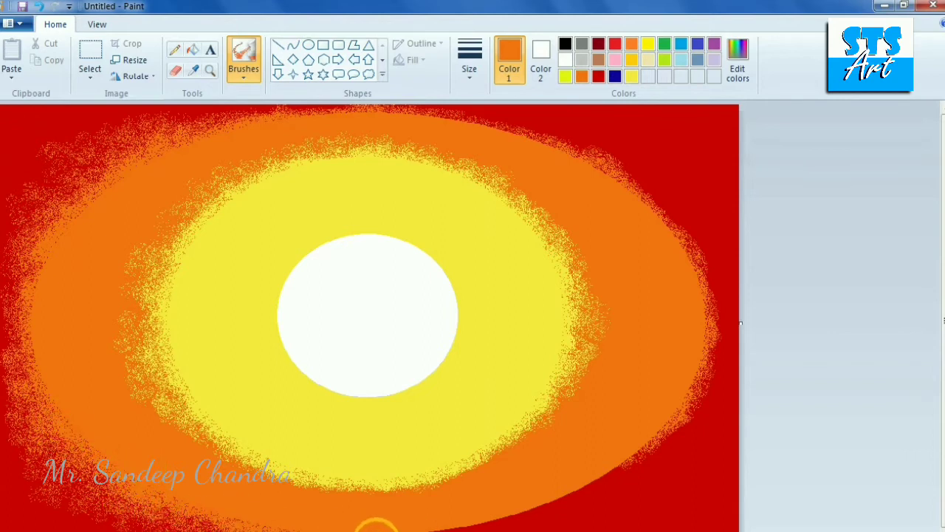
mouse_move(449, 522)
mouse_down()
mouse_move(511, 496)
mouse_move(470, 522)
mouse_move(501, 520)
mouse_move(411, 528)
mouse_move(502, 519)
mouse_move(442, 527)
mouse_up()
mouse_move(537, 502)
mouse_down()
mouse_move(561, 503)
mouse_move(624, 461)
mouse_move(507, 514)
mouse_move(432, 527)
mouse_move(641, 457)
mouse_move(655, 435)
mouse_move(619, 466)
mouse_up()
mouse_move(555, 146)
mouse_down()
mouse_move(472, 122)
mouse_move(523, 124)
mouse_move(582, 144)
mouse_move(556, 150)
mouse_move(400, 113)
mouse_move(612, 171)
mouse_move(592, 139)
mouse_move(549, 121)
mouse_move(507, 123)
mouse_move(641, 177)
mouse_move(682, 252)
mouse_move(652, 214)
mouse_move(680, 234)
mouse_up()
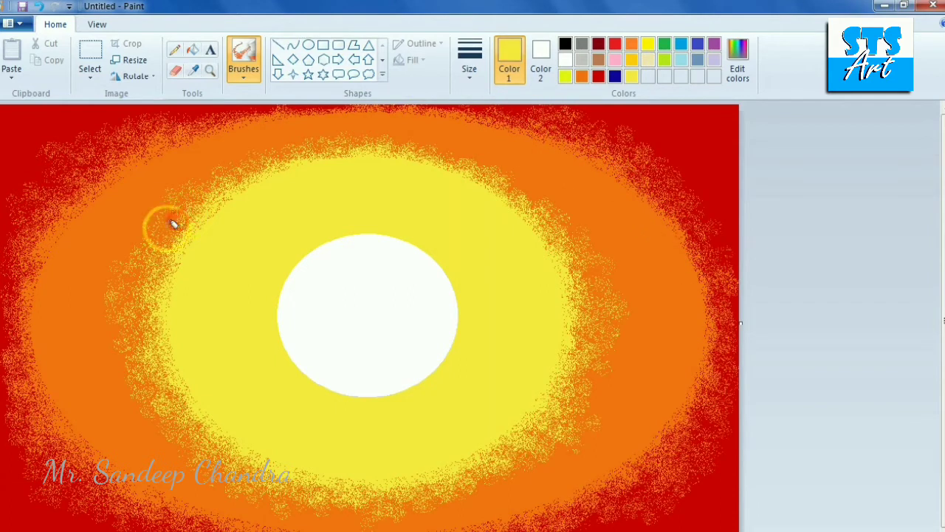
mouse_move(172, 217)
mouse_down()
mouse_move(311, 152)
mouse_move(293, 157)
mouse_move(313, 139)
mouse_move(305, 133)
mouse_move(353, 131)
mouse_move(353, 153)
mouse_move(343, 156)
mouse_move(367, 131)
mouse_up()
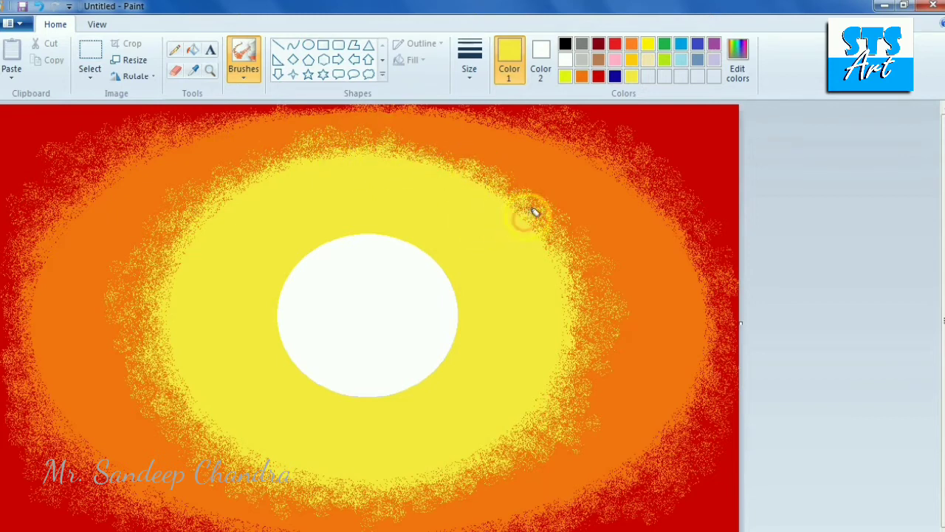
Draw a black rectangle across the lower edge of the picture and fill it black as the ground.
click(323, 45)
click(412, 59)
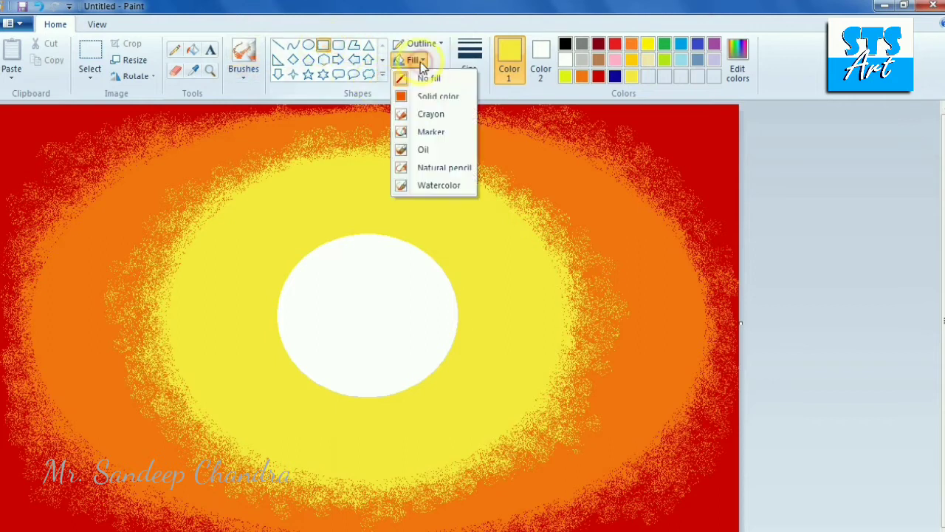
click(432, 96)
click(565, 45)
drag(2, 501, 701, 528)
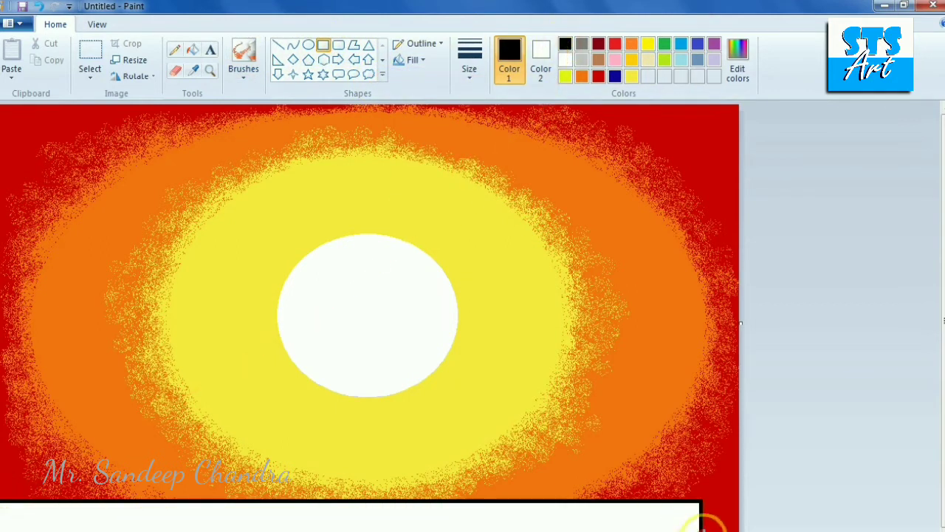
click(412, 60)
click(429, 97)
click(193, 51)
click(193, 516)
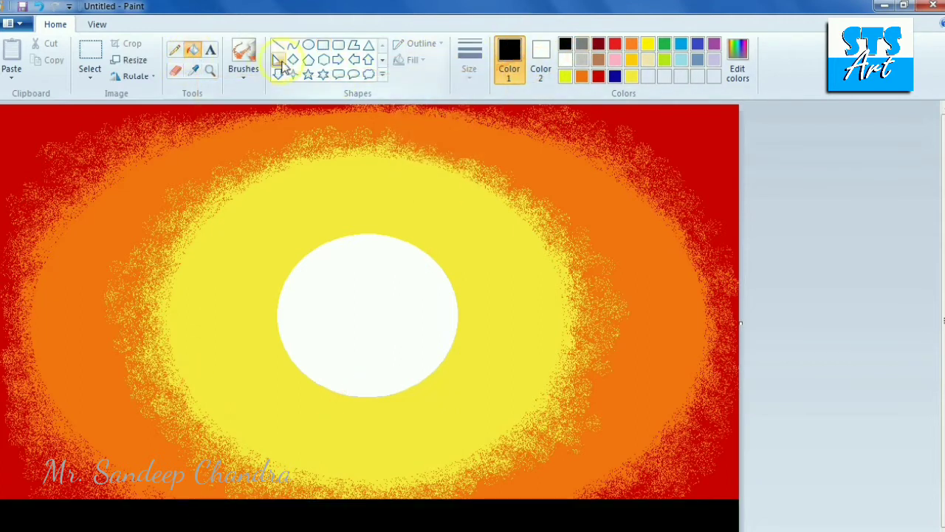
Paint an uneven black terrain line along the ground with a thick brush, rising into hills at both ends of the picture.
click(244, 72)
click(244, 99)
mouse_move(509, 498)
mouse_down()
mouse_move(668, 487)
mouse_move(737, 462)
mouse_move(713, 480)
mouse_move(618, 503)
mouse_move(604, 494)
mouse_move(556, 501)
mouse_move(707, 500)
mouse_move(731, 489)
mouse_move(719, 482)
mouse_move(716, 492)
mouse_move(732, 500)
mouse_move(734, 485)
mouse_move(706, 473)
mouse_move(682, 498)
mouse_move(692, 483)
mouse_move(595, 499)
mouse_move(646, 497)
mouse_move(737, 465)
mouse_move(675, 489)
mouse_up()
click(470, 77)
click(504, 190)
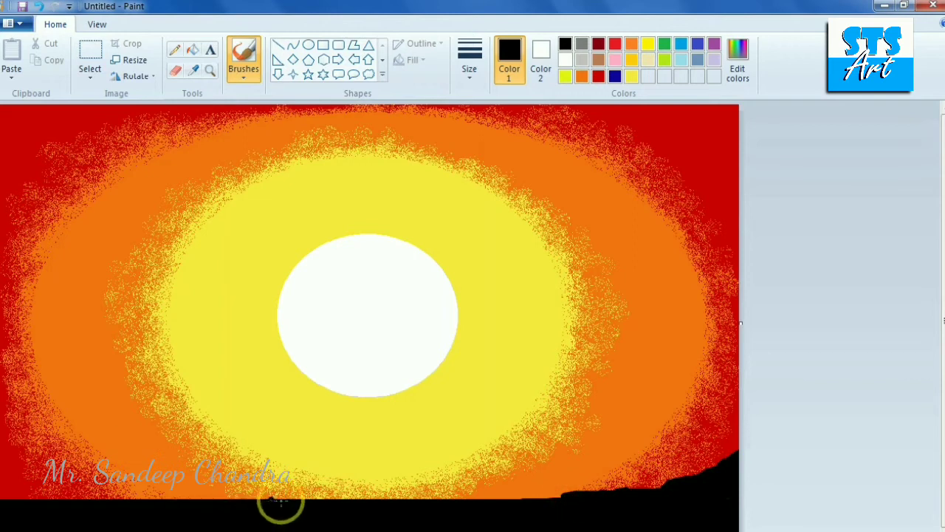
mouse_move(256, 500)
mouse_down()
mouse_move(216, 496)
mouse_move(540, 505)
mouse_move(219, 503)
mouse_move(18, 424)
mouse_move(12, 431)
mouse_move(86, 462)
mouse_move(69, 441)
mouse_move(182, 498)
mouse_move(89, 494)
mouse_move(160, 498)
mouse_move(139, 473)
mouse_move(138, 497)
mouse_move(102, 487)
mouse_move(103, 463)
mouse_move(95, 467)
mouse_move(125, 469)
mouse_move(74, 480)
mouse_move(96, 491)
mouse_move(28, 501)
mouse_move(99, 477)
mouse_move(41, 453)
mouse_move(56, 444)
mouse_move(73, 475)
mouse_move(29, 469)
mouse_move(94, 460)
mouse_move(130, 486)
mouse_move(138, 468)
mouse_move(84, 473)
mouse_move(18, 443)
mouse_move(37, 461)
mouse_move(7, 500)
mouse_up()
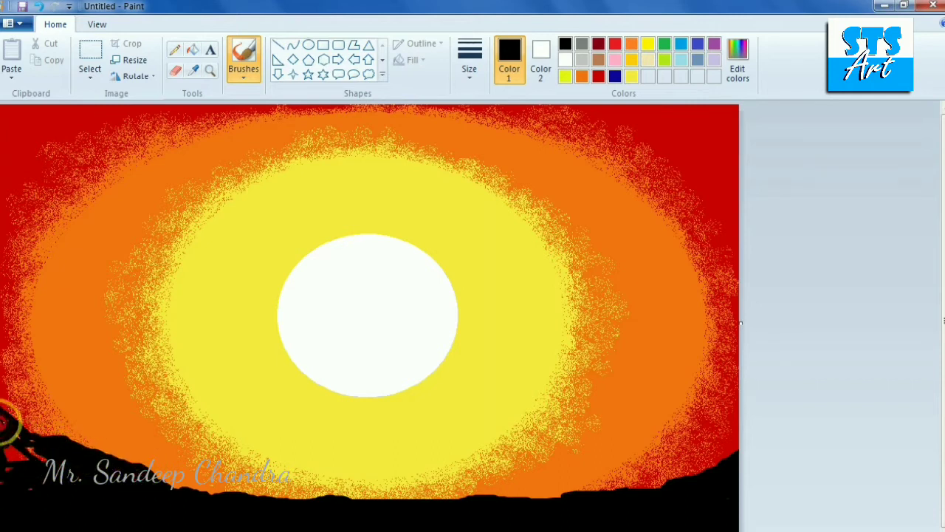
mouse_move(10, 452)
mouse_down()
mouse_move(53, 461)
mouse_move(29, 450)
mouse_move(12, 421)
mouse_move(27, 491)
mouse_up()
Paint three bare black trees with forked branches on the ground to the left of the sun.
mouse_move(79, 516)
mouse_down()
mouse_move(109, 519)
mouse_move(127, 458)
mouse_move(133, 328)
mouse_move(111, 448)
mouse_move(128, 392)
mouse_move(129, 283)
mouse_up()
mouse_move(58, 440)
mouse_down()
mouse_move(76, 293)
mouse_move(73, 433)
mouse_move(66, 432)
mouse_move(116, 448)
mouse_move(117, 430)
mouse_up()
mouse_move(183, 493)
mouse_down()
mouse_move(201, 440)
mouse_move(209, 485)
mouse_move(214, 436)
mouse_up()
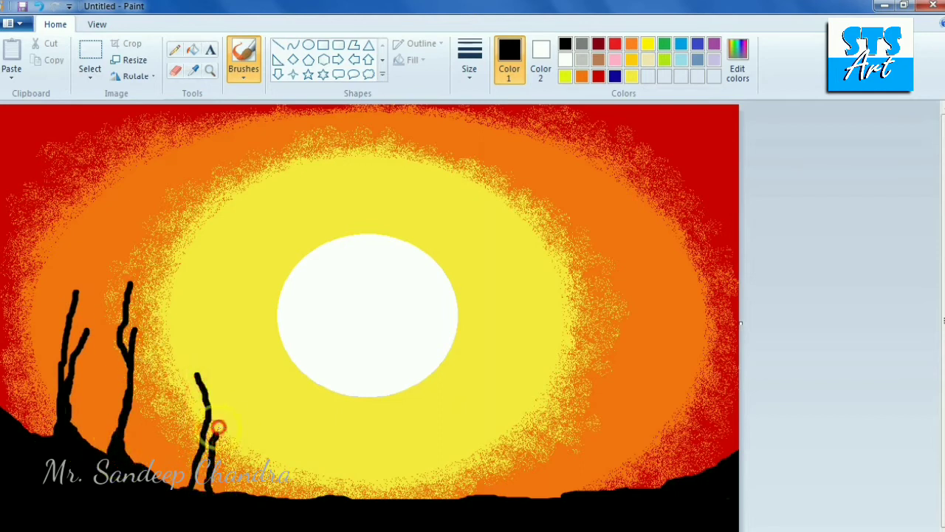
Paint three bare black trees to the right of the sun and thicken the trunks, including the tree just left of the sun.
mouse_move(482, 483)
mouse_down()
mouse_move(469, 455)
mouse_move(480, 489)
mouse_up()
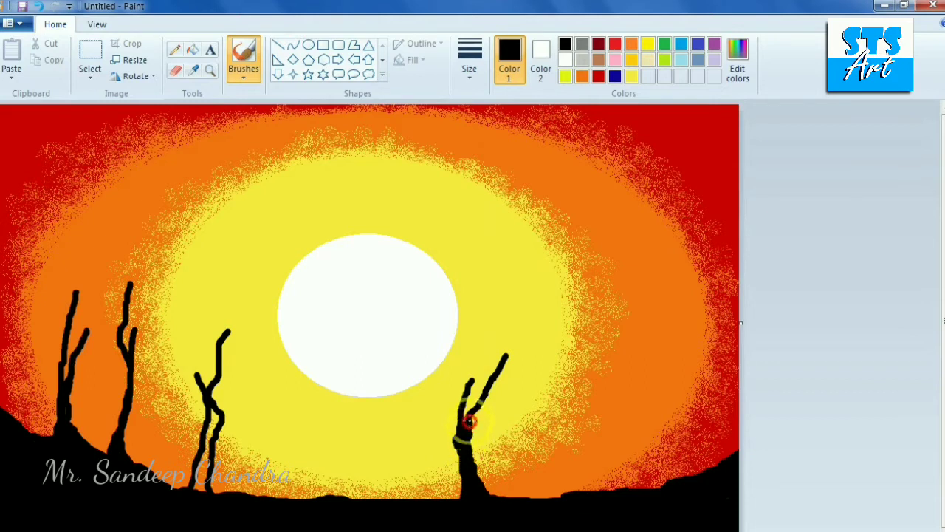
mouse_move(569, 507)
mouse_down()
mouse_move(556, 409)
mouse_move(561, 493)
mouse_move(555, 479)
mouse_move(575, 492)
mouse_move(566, 477)
mouse_move(567, 413)
mouse_move(560, 493)
mouse_move(578, 379)
mouse_move(565, 325)
mouse_up()
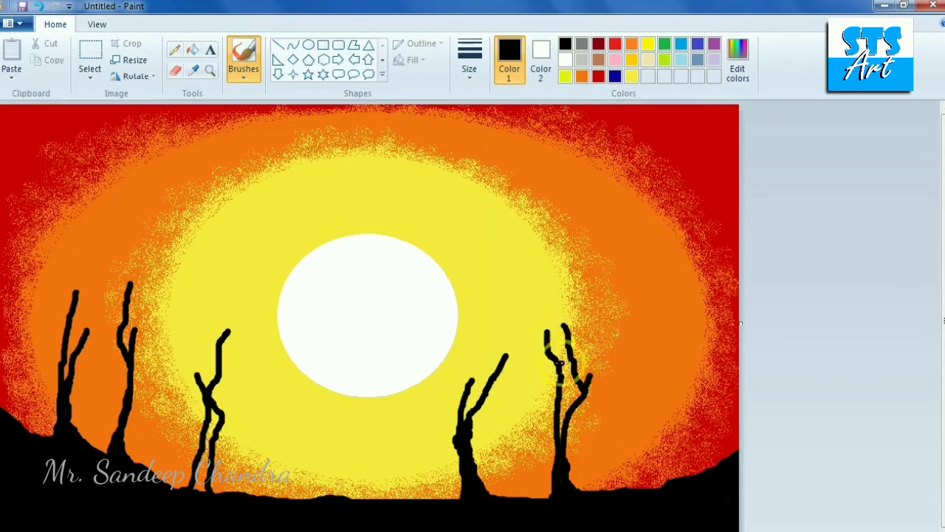
drag(658, 491, 662, 341)
mouse_move(696, 477)
mouse_down()
mouse_move(670, 399)
mouse_move(660, 424)
mouse_move(664, 382)
mouse_move(654, 483)
mouse_move(669, 442)
mouse_move(671, 475)
mouse_move(664, 383)
mouse_up()
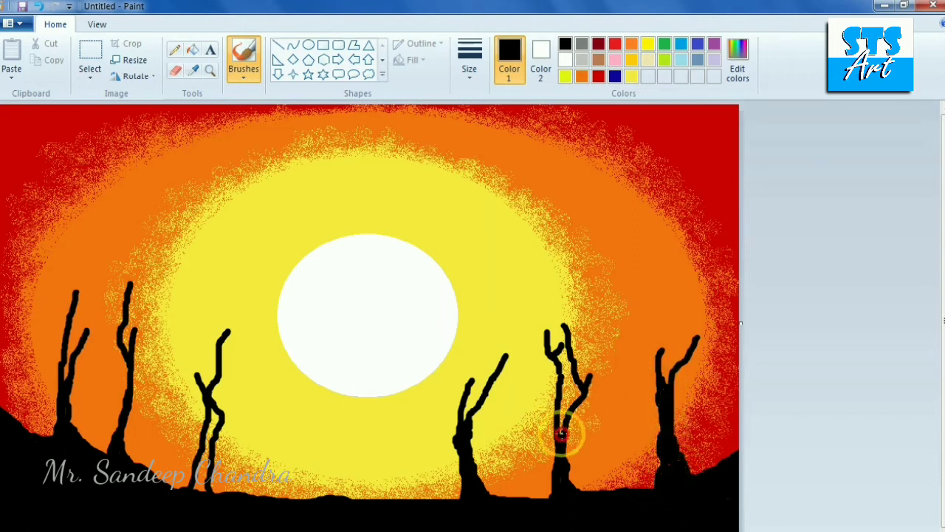
mouse_move(559, 403)
mouse_down()
mouse_move(561, 488)
mouse_move(587, 443)
mouse_up()
mouse_move(215, 423)
mouse_down()
mouse_move(196, 485)
mouse_move(202, 468)
mouse_move(182, 494)
mouse_up()
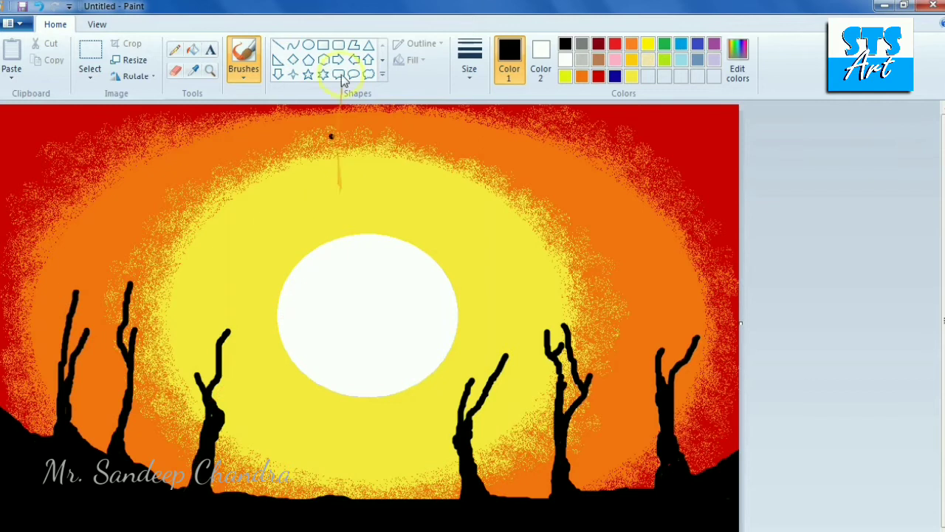
Paint a small dark red forked tree between the second and third black trees, with short black shrubs around its base.
click(598, 44)
mouse_move(145, 395)
mouse_down()
mouse_move(148, 384)
mouse_move(150, 470)
mouse_up()
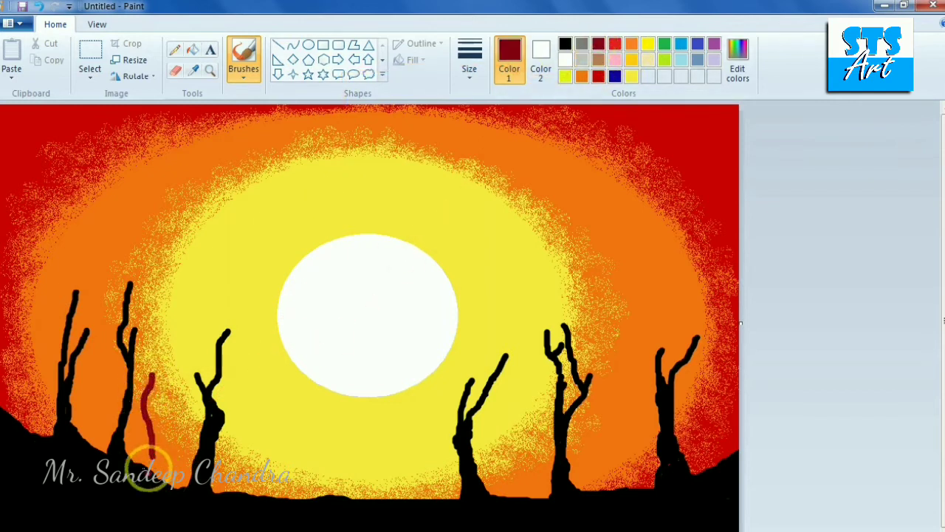
drag(152, 425, 171, 382)
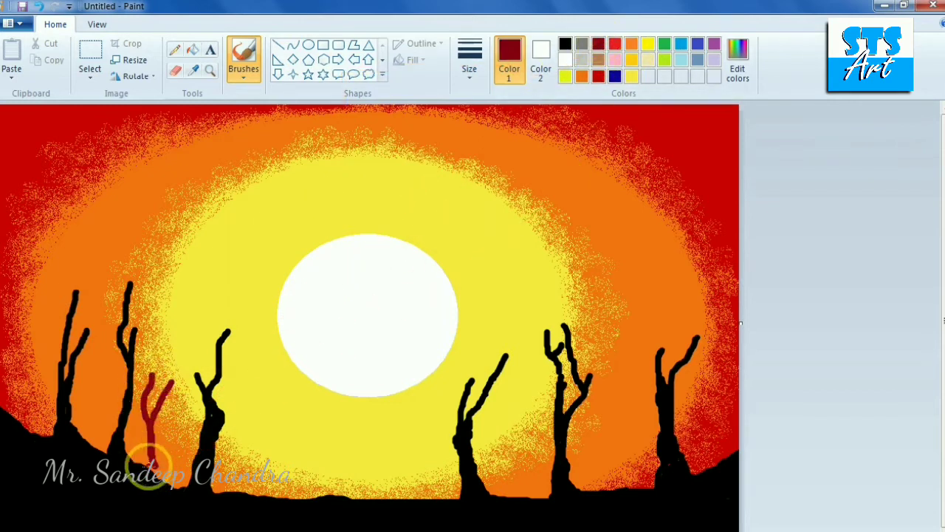
click(565, 45)
drag(143, 443, 187, 491)
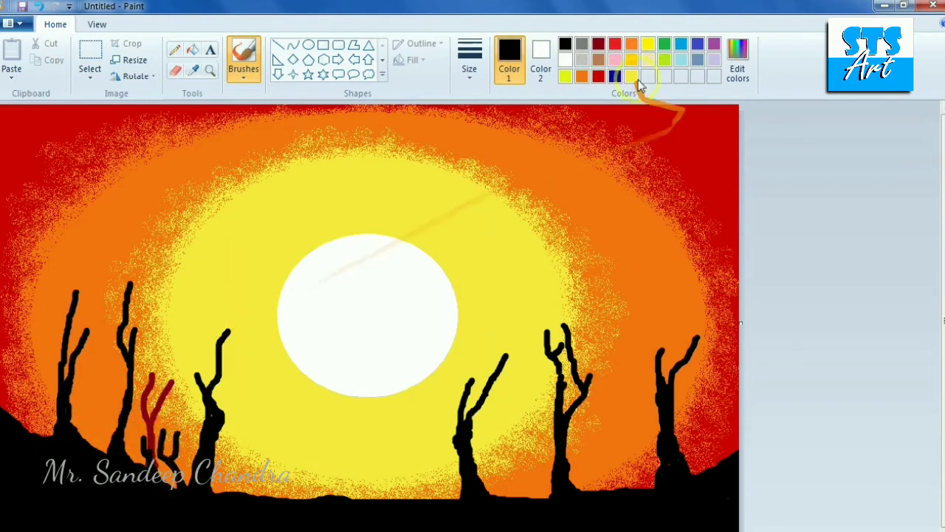
Define a custom brown with red 114, green 28, blue 3, add it to the custom colors and make it the drawing color.
click(737, 59)
drag(637, 325, 636, 291)
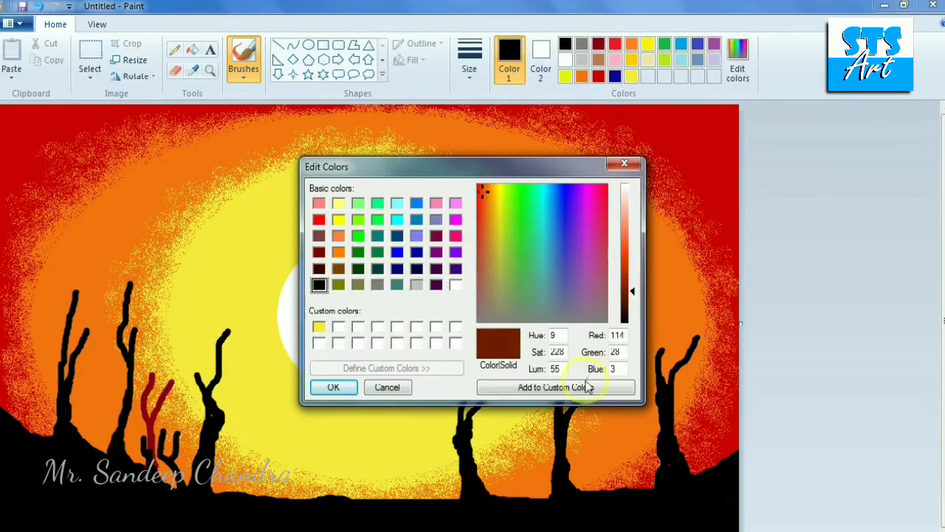
click(555, 386)
click(333, 387)
Paint small brown bare trees and branches among the black trees on both sides of the sun.
drag(21, 428, 28, 318)
mouse_move(97, 411)
mouse_down()
mouse_move(84, 365)
mouse_move(108, 350)
mouse_up()
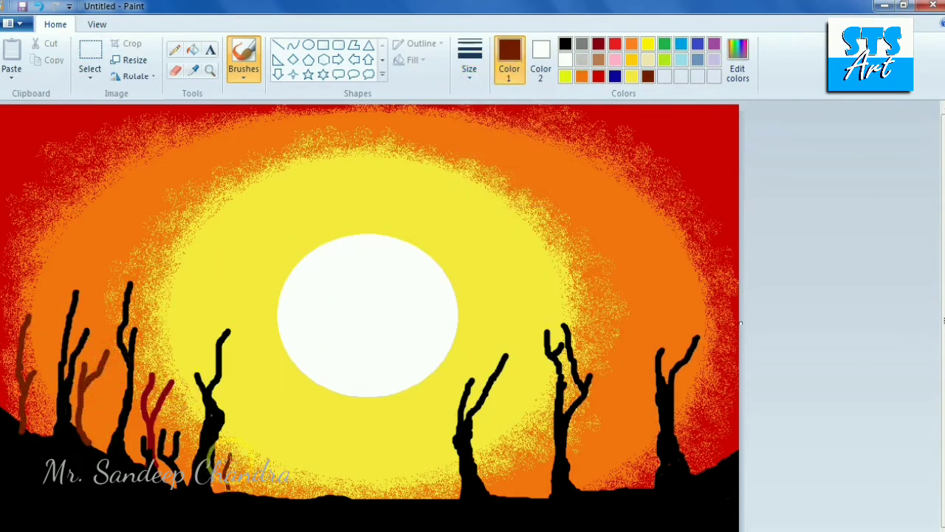
drag(100, 402, 104, 391)
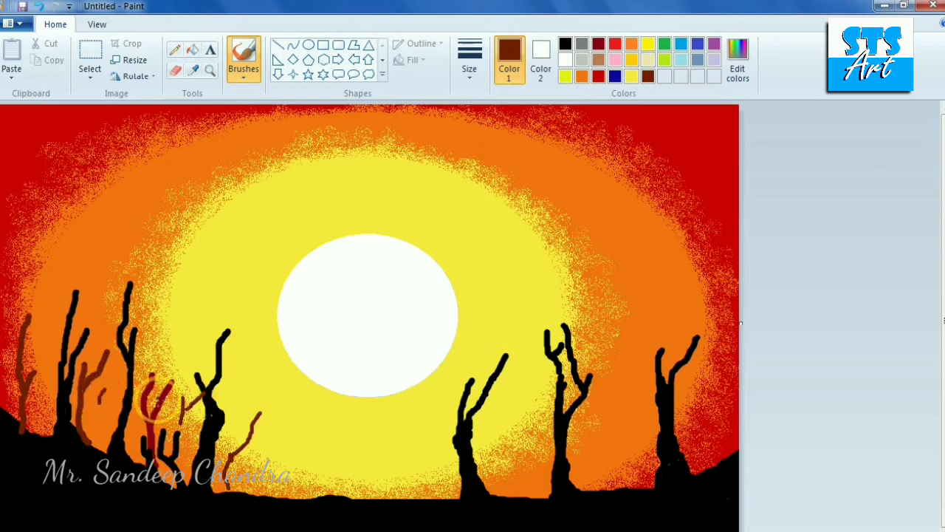
mouse_move(530, 493)
mouse_down()
mouse_move(513, 430)
mouse_move(538, 412)
mouse_up()
mouse_move(604, 483)
mouse_down()
mouse_move(602, 431)
mouse_move(601, 486)
mouse_up()
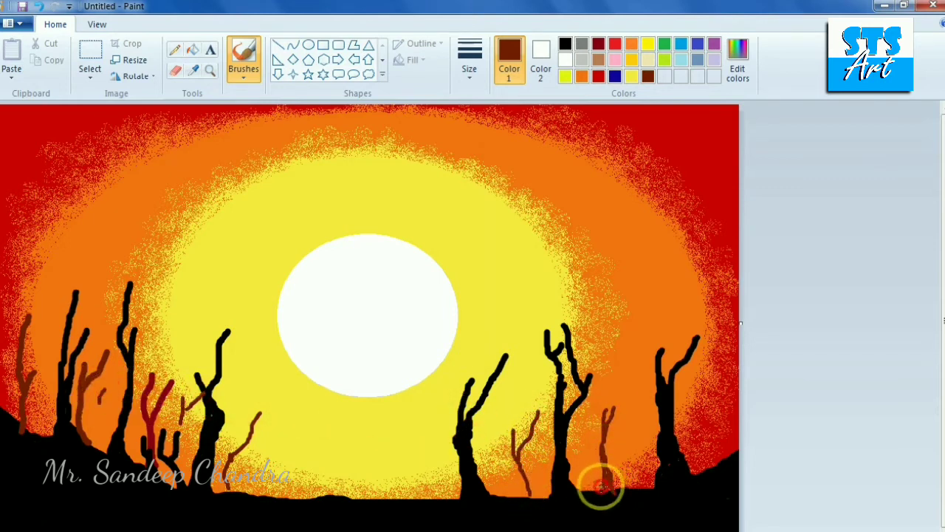
drag(522, 473, 532, 496)
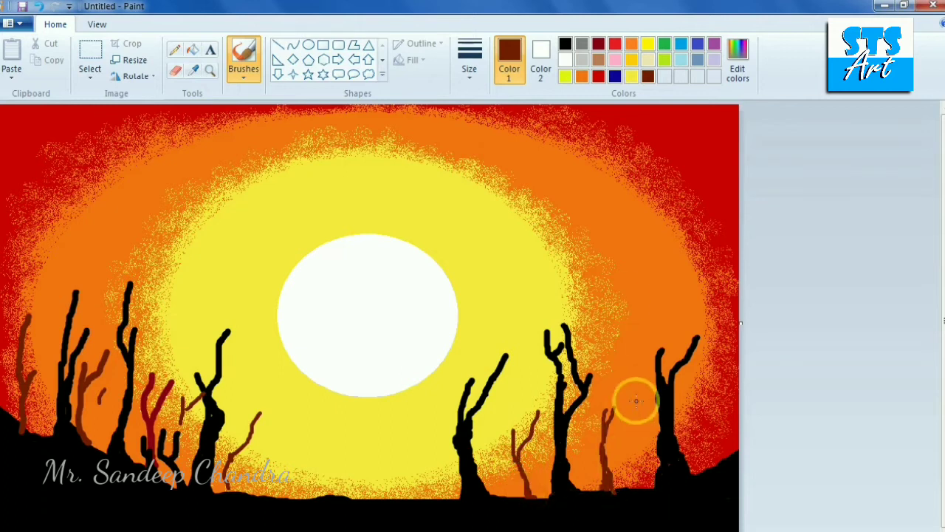
Paint small brown twigs on both sides of the rightmost black tree's trunk.
click(645, 80)
drag(702, 399, 715, 447)
mouse_move(629, 421)
mouse_down()
mouse_move(640, 452)
mouse_move(625, 414)
mouse_move(637, 480)
mouse_up()
In black, paint a sapling beside the tree just left of the sun and extend that tree and its neighbour with thinner branches.
click(564, 45)
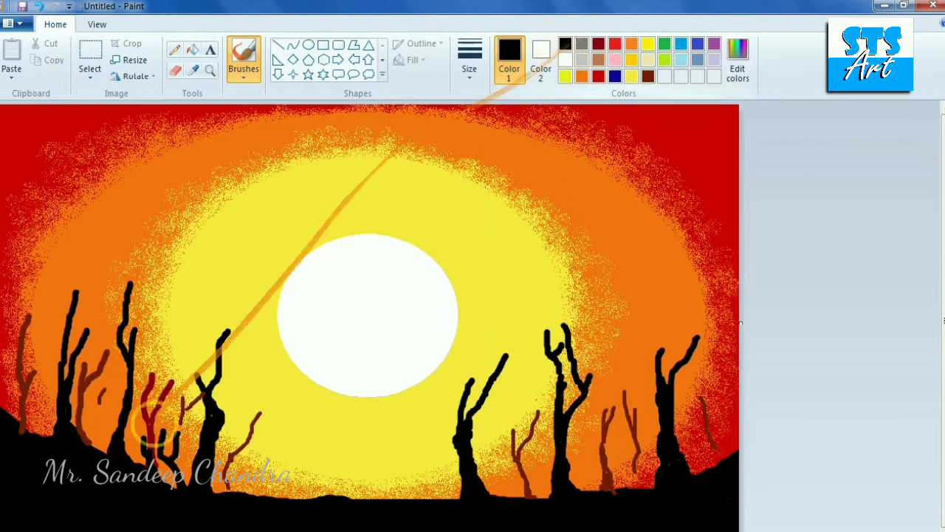
mouse_move(231, 444)
mouse_down()
mouse_move(241, 390)
mouse_move(264, 378)
mouse_up()
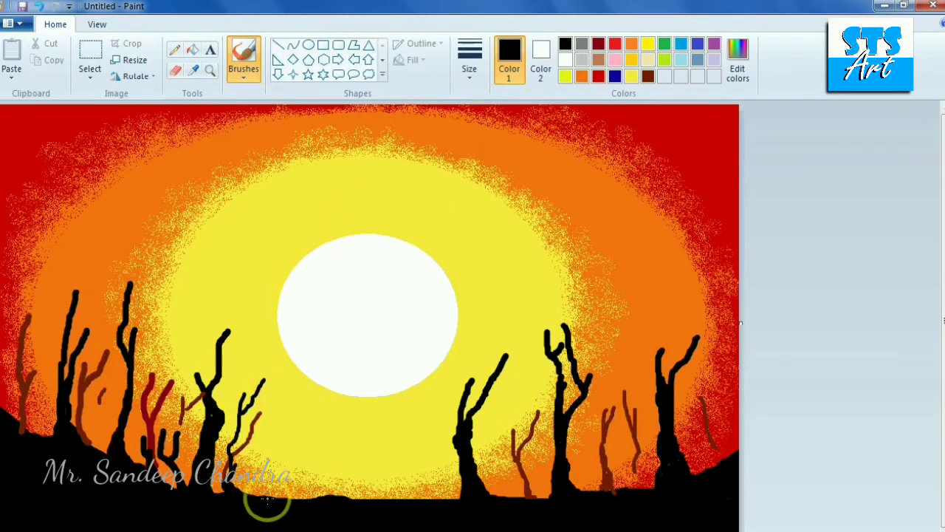
drag(130, 301, 149, 231)
drag(260, 335, 358, 289)
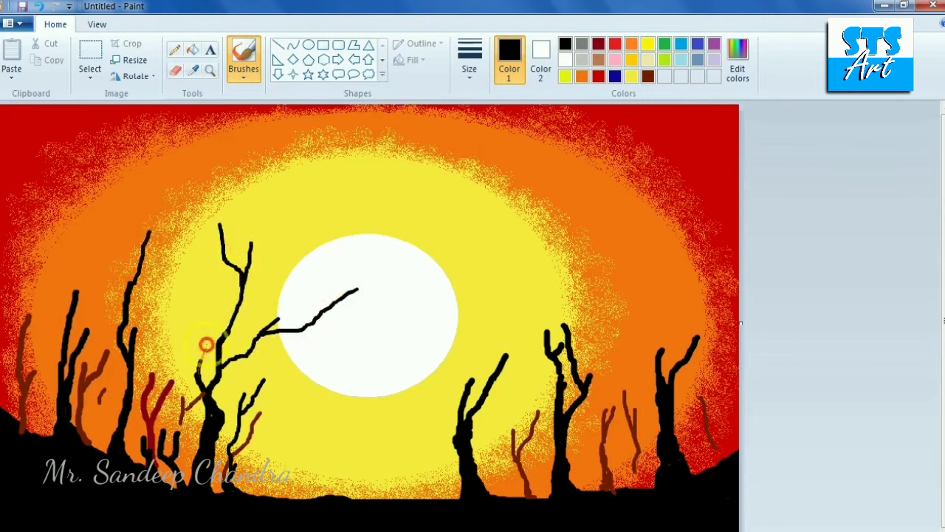
drag(322, 310, 370, 355)
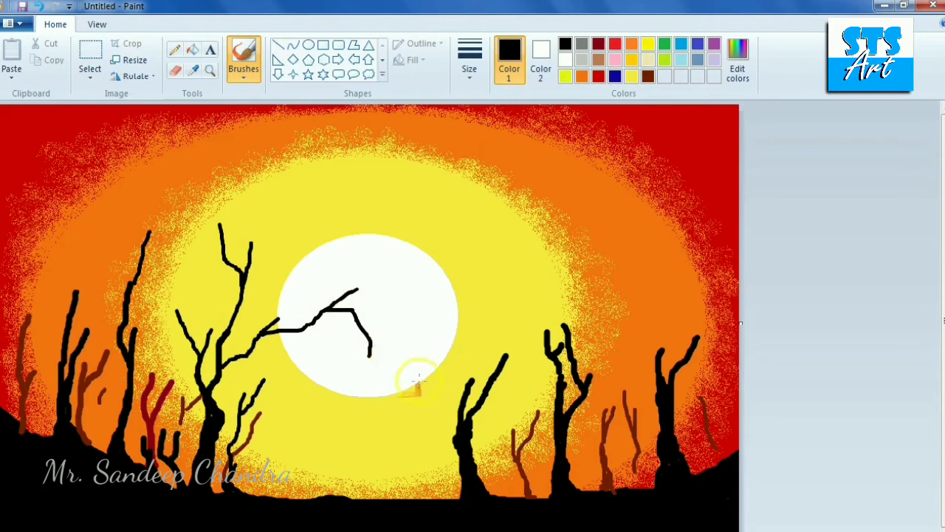
Extend the two black trees nearest the right side of the sun with thin forked branches, one reaching over the sun's edge.
drag(461, 306, 412, 338)
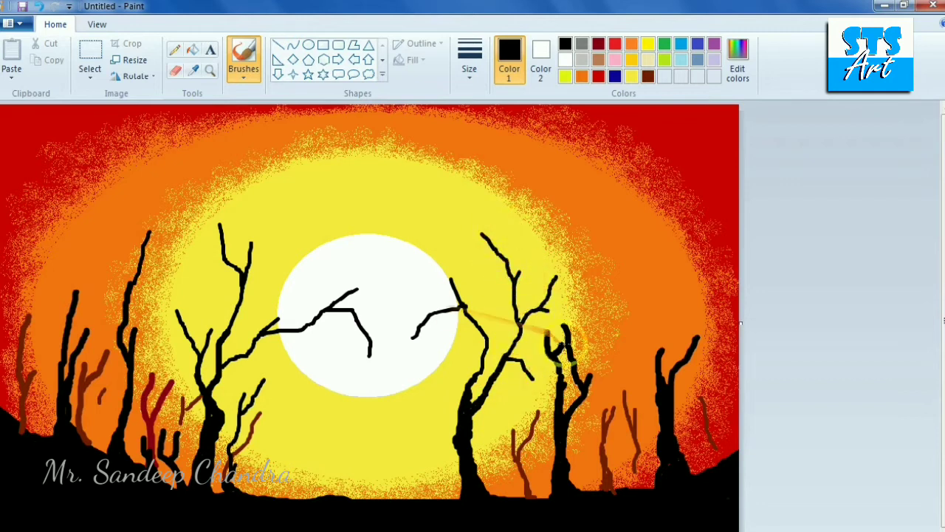
drag(553, 316, 550, 226)
mouse_move(584, 277)
mouse_down()
mouse_move(564, 327)
mouse_move(564, 305)
mouse_move(588, 287)
mouse_move(573, 253)
mouse_up()
drag(587, 388, 628, 284)
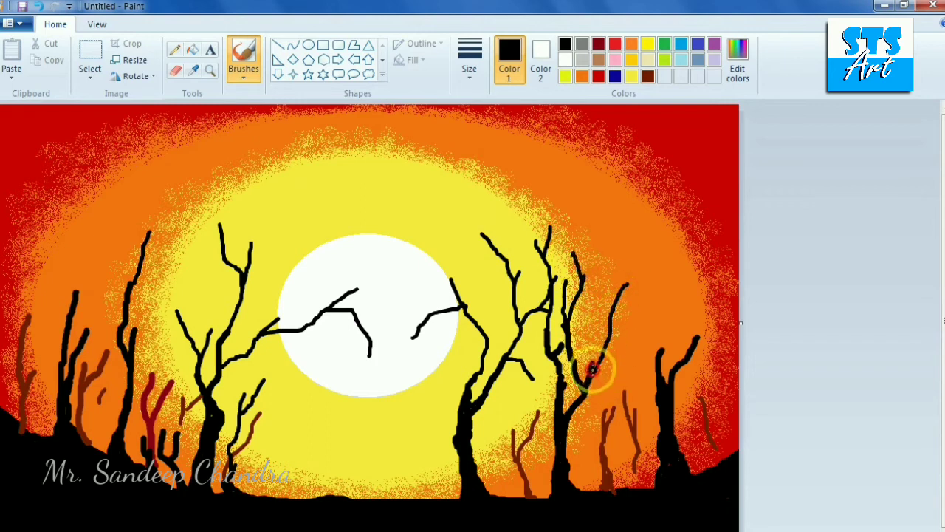
mouse_move(577, 339)
mouse_down()
mouse_move(582, 314)
mouse_move(602, 315)
mouse_move(615, 257)
mouse_up()
Extend the rightmost black tree upward with tall forked branches and small twigs at their tips.
drag(659, 350, 667, 252)
mouse_move(695, 340)
mouse_down()
mouse_move(699, 276)
mouse_move(680, 212)
mouse_up()
drag(698, 260, 711, 232)
mouse_move(698, 334)
mouse_down()
mouse_move(730, 285)
mouse_move(717, 279)
mouse_up()
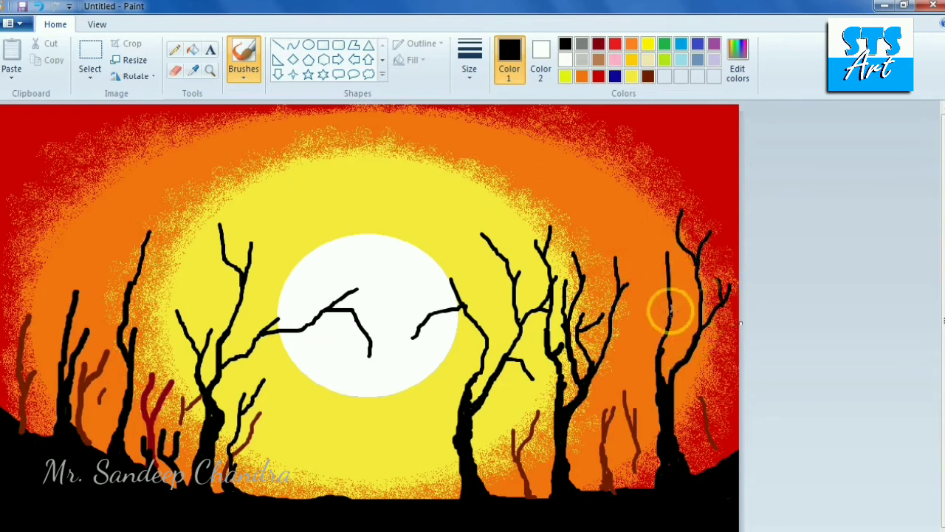
drag(642, 226, 662, 281)
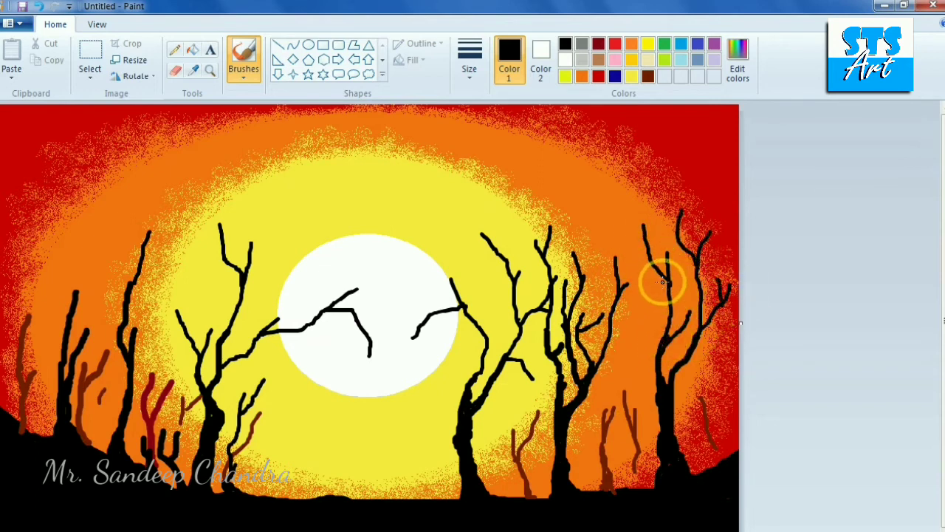
mouse_move(648, 245)
mouse_down()
mouse_move(694, 229)
mouse_move(672, 211)
mouse_up()
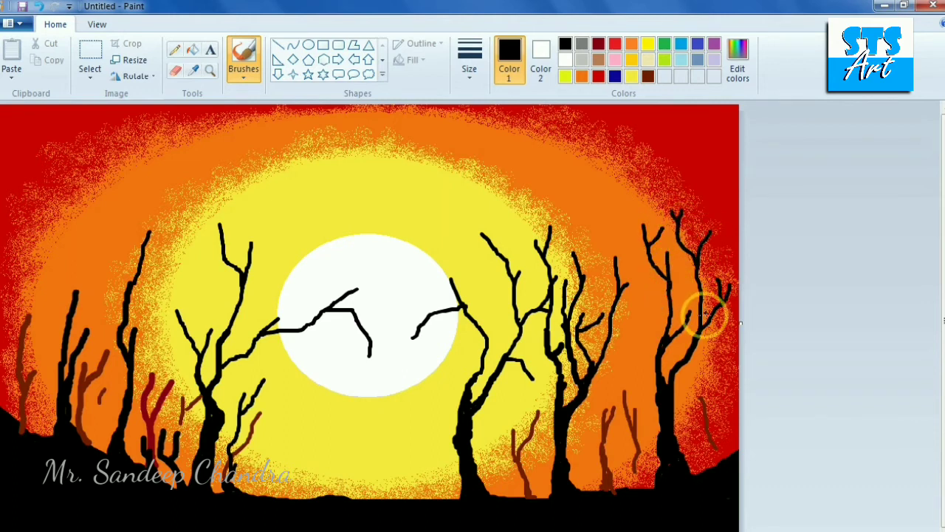
Paint thin forked black saplings among the brown twigs between and beside the trees right of the sun.
drag(716, 459, 705, 422)
drag(707, 372, 709, 438)
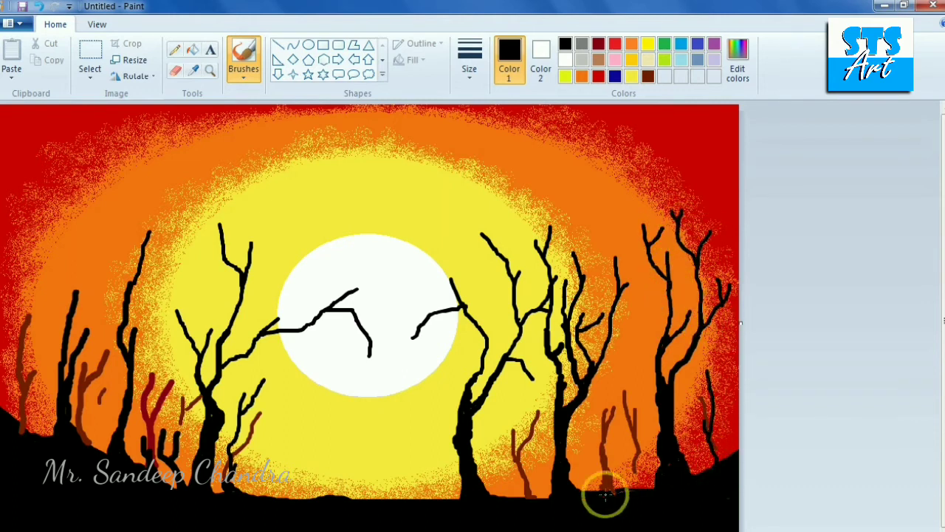
mouse_move(629, 484)
mouse_down()
mouse_move(634, 430)
mouse_move(637, 499)
mouse_move(650, 454)
mouse_up()
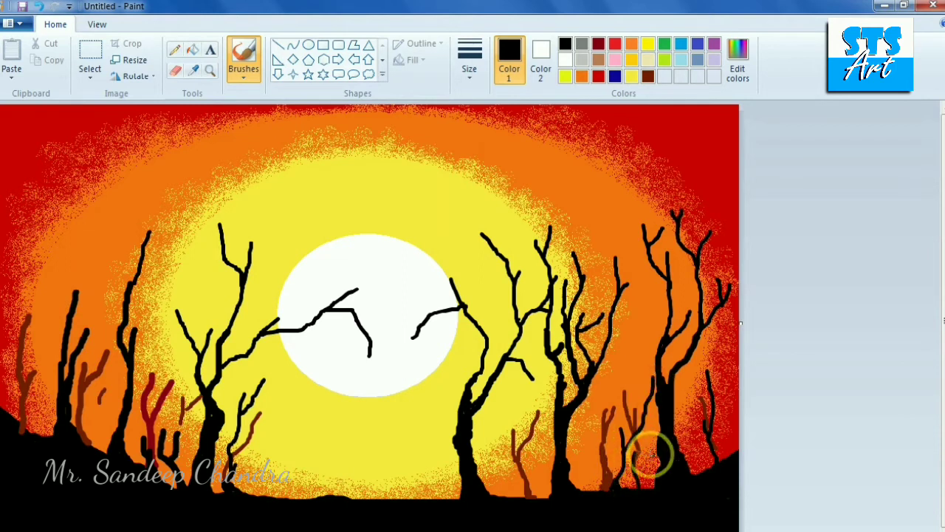
mouse_move(531, 496)
mouse_down()
mouse_move(504, 433)
mouse_move(522, 500)
mouse_move(508, 454)
mouse_move(536, 393)
mouse_up()
Paint black saplings along the far left slope and add forked branches to the trees left of the sun.
mouse_move(19, 421)
mouse_down()
mouse_move(18, 352)
mouse_move(20, 375)
mouse_move(29, 342)
mouse_move(16, 327)
mouse_move(33, 333)
mouse_move(74, 309)
mouse_move(62, 264)
mouse_move(74, 295)
mouse_move(94, 255)
mouse_move(103, 260)
mouse_move(48, 255)
mouse_move(129, 277)
mouse_move(144, 248)
mouse_move(157, 293)
mouse_up()
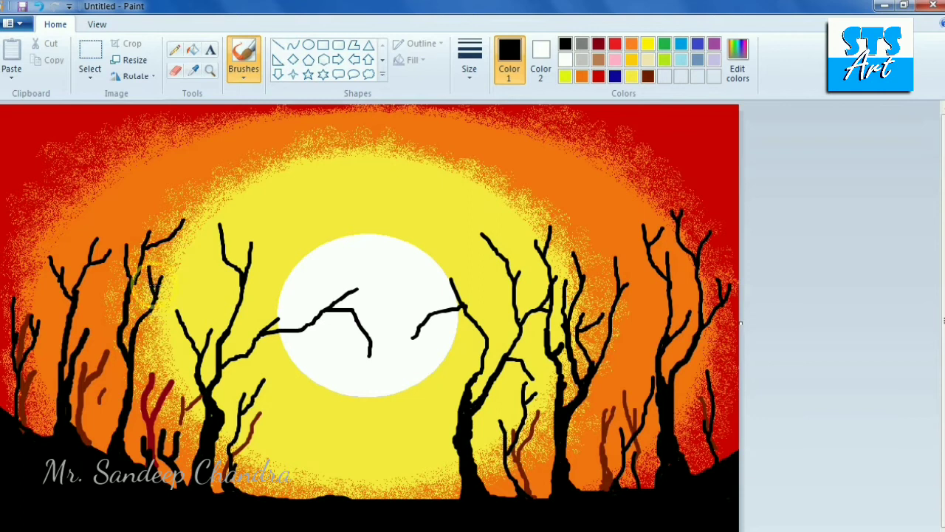
drag(180, 402, 161, 334)
mouse_move(98, 391)
mouse_down()
mouse_move(101, 299)
mouse_move(126, 283)
mouse_move(88, 232)
mouse_move(64, 274)
mouse_move(72, 302)
mouse_move(52, 429)
mouse_move(63, 381)
mouse_up()
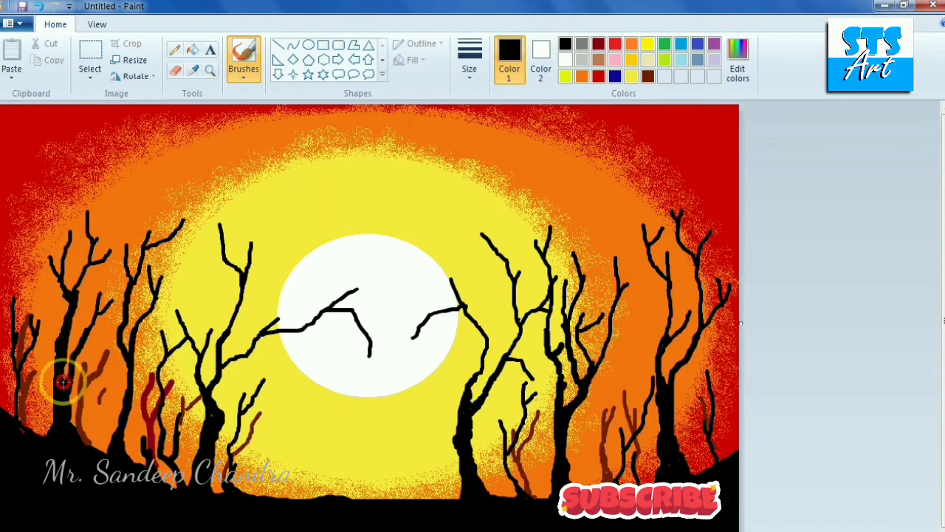
drag(1, 415, 3, 368)
mouse_move(41, 403)
mouse_down()
mouse_move(45, 435)
mouse_move(39, 404)
mouse_up()
drag(16, 302, 53, 248)
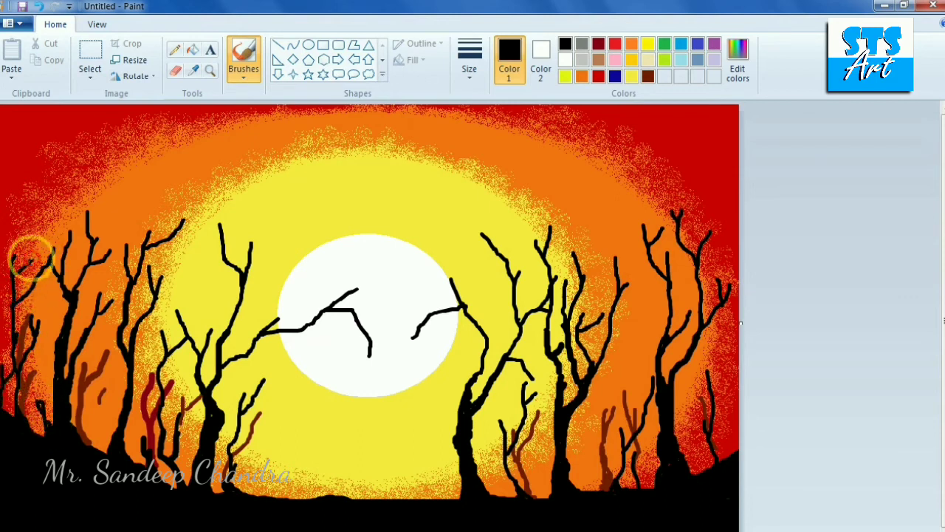
Paint a black sapling below the sun's left edge and add curved branches around the sun to the trees on both sides.
mouse_move(275, 480)
mouse_down()
mouse_move(282, 494)
mouse_move(276, 469)
mouse_up()
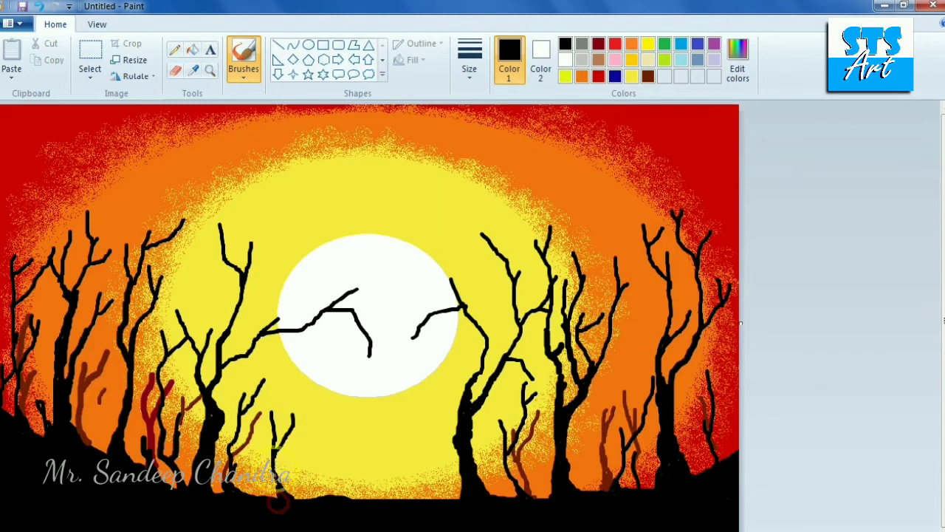
drag(281, 283, 267, 270)
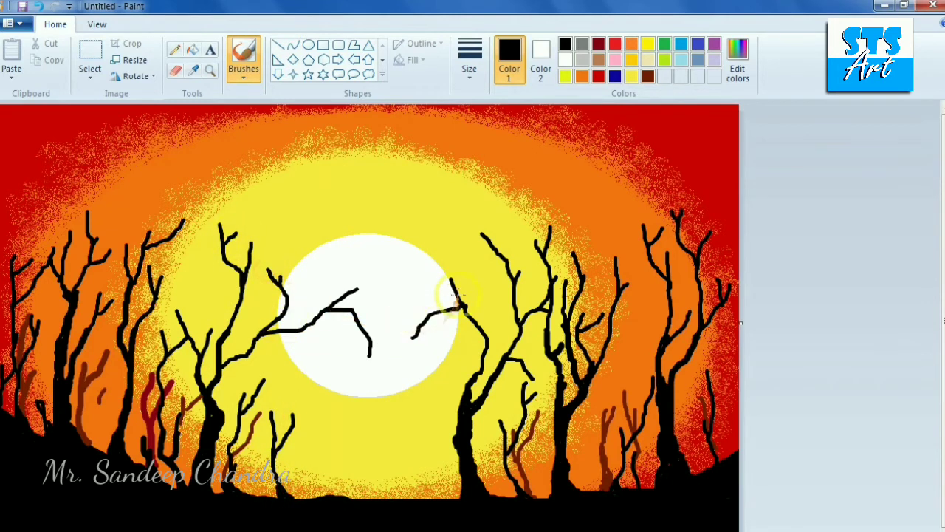
mouse_move(398, 238)
mouse_down()
mouse_move(451, 282)
mouse_move(466, 280)
mouse_move(457, 285)
mouse_move(479, 319)
mouse_up()
click(631, 76)
click(566, 45)
drag(455, 284, 469, 317)
drag(410, 248, 428, 205)
drag(422, 317, 442, 354)
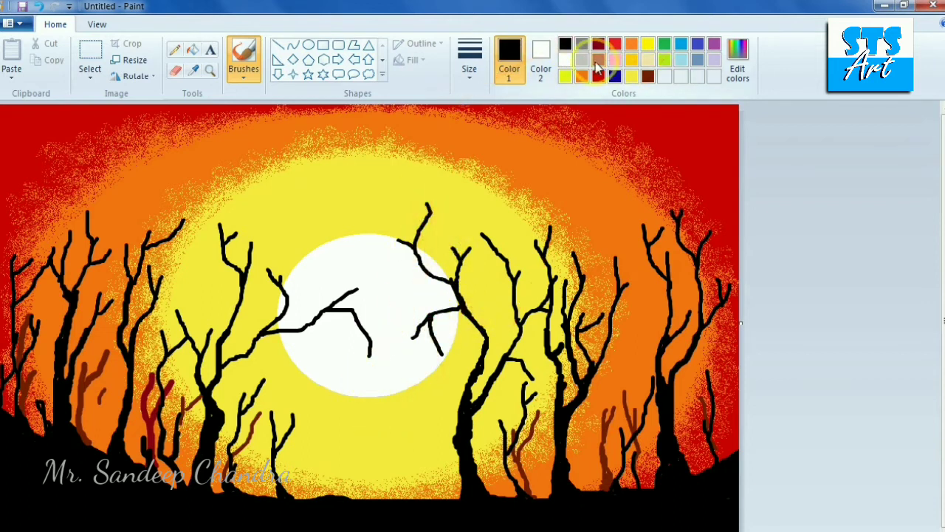
Paint small brown forked saplings between the two rightmost black trees.
click(598, 60)
drag(627, 377, 615, 342)
click(648, 76)
click(598, 61)
mouse_move(620, 431)
mouse_down()
mouse_move(612, 358)
mouse_move(623, 432)
mouse_move(642, 363)
mouse_up()
click(648, 77)
mouse_move(582, 431)
mouse_down()
mouse_move(581, 451)
mouse_move(594, 442)
mouse_move(584, 479)
mouse_up()
Add brown branches and a brown sapling among the black trees on the left side of the scene.
drag(107, 353, 110, 326)
drag(85, 368, 96, 338)
drag(153, 376, 150, 350)
mouse_move(101, 441)
mouse_down()
mouse_move(100, 392)
mouse_move(126, 365)
mouse_up()
mouse_move(108, 413)
mouse_down()
mouse_move(102, 431)
mouse_move(105, 396)
mouse_up()
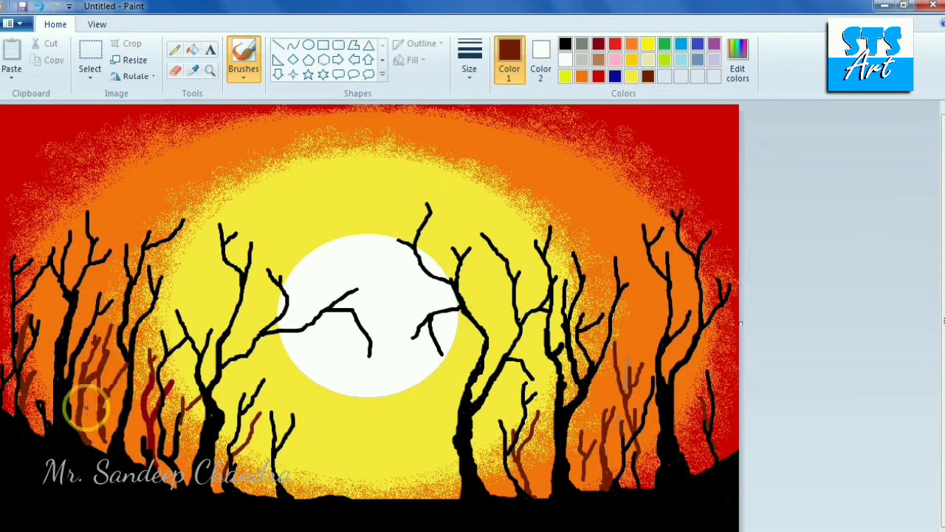
In black, paint thin saplings between the left trees and extend the top branches of the leftmost and rightmost trees.
click(565, 45)
mouse_move(97, 430)
mouse_down()
mouse_move(116, 353)
mouse_move(108, 308)
mouse_up()
drag(144, 446, 145, 345)
drag(14, 257, 25, 228)
mouse_move(20, 276)
mouse_down()
mouse_move(10, 347)
mouse_move(17, 396)
mouse_move(8, 332)
mouse_move(17, 316)
mouse_move(16, 227)
mouse_up()
drag(710, 233, 722, 183)
Set the color to orange, adjust the brush size and paint small twigs along the ground below the sun.
click(597, 57)
click(633, 46)
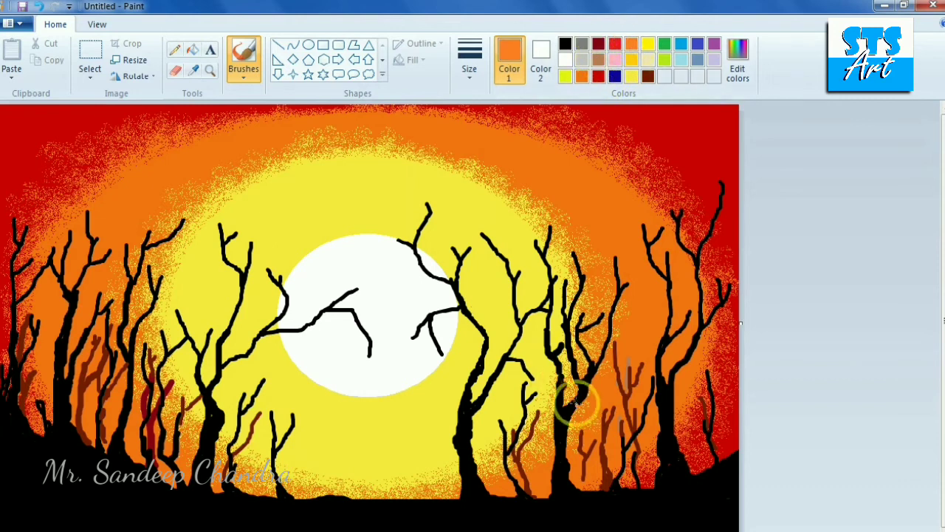
click(470, 83)
click(506, 194)
key(ctrl+z)
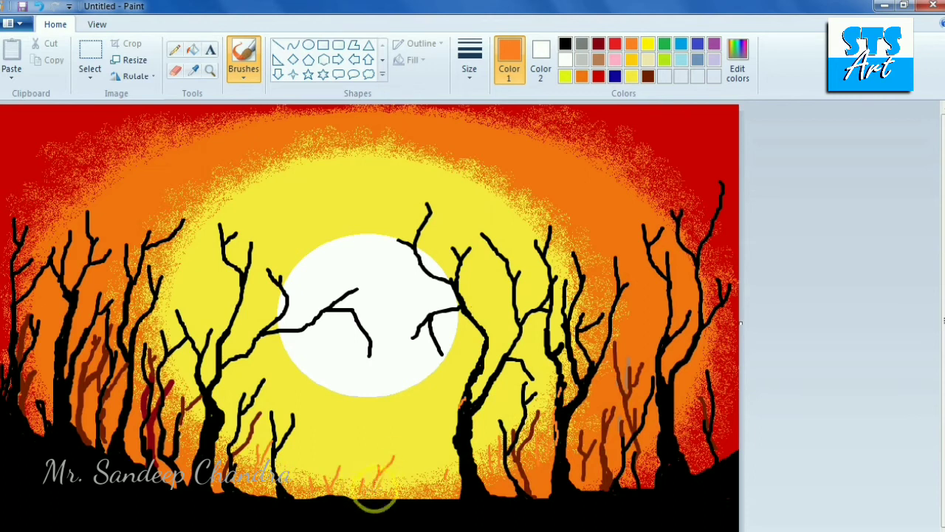
Paint small dark red shrubs along the ground below the sun.
click(648, 76)
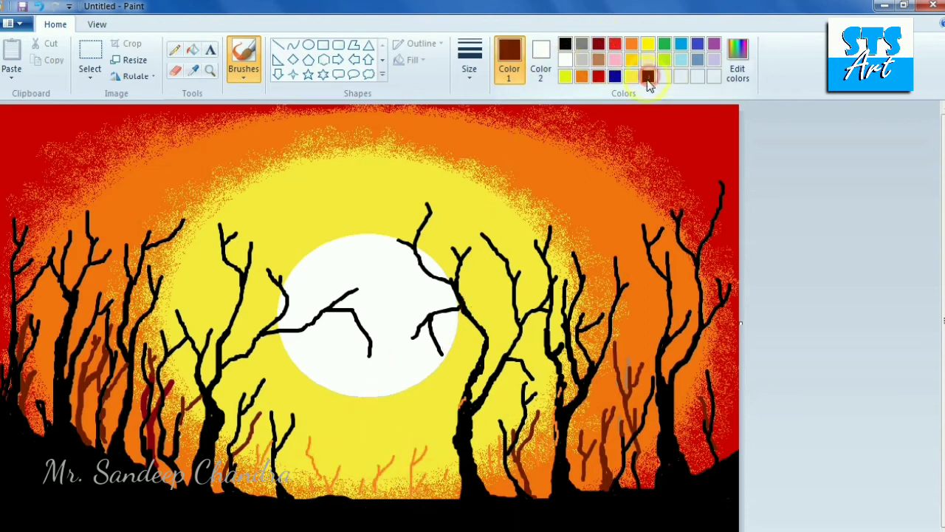
click(599, 45)
mouse_move(350, 464)
mouse_down()
mouse_move(345, 493)
mouse_move(345, 477)
mouse_up()
drag(309, 468, 306, 488)
click(427, 485)
Add more orange twigs below the sun and paint a row of short black shrubs along the ground there.
click(615, 45)
click(631, 46)
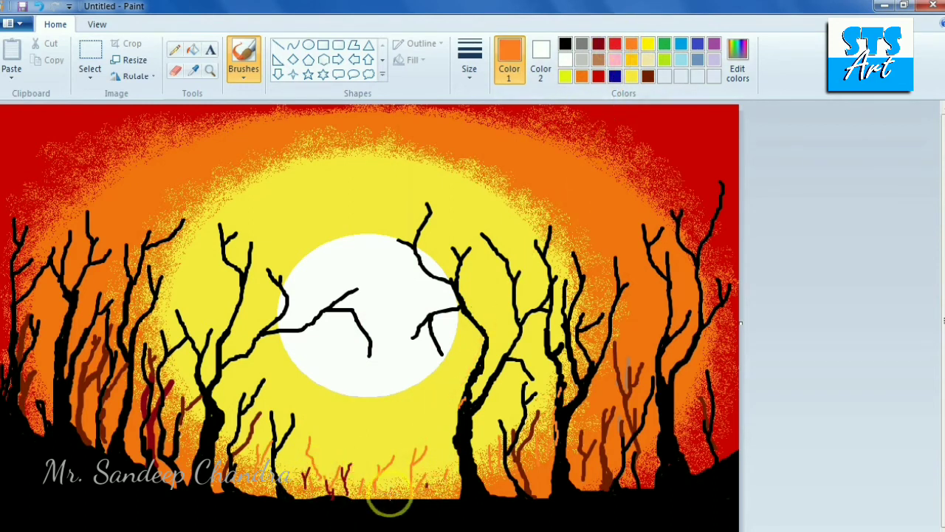
click(565, 45)
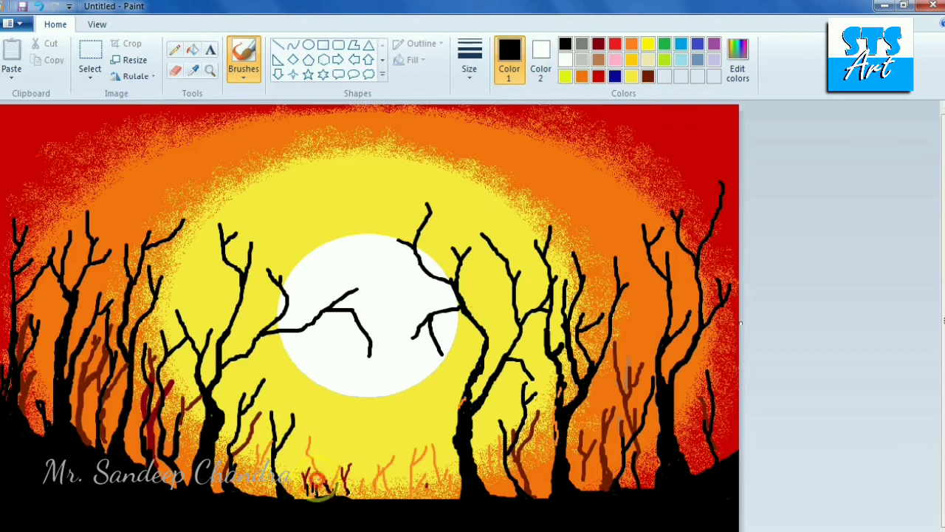
drag(293, 490, 450, 495)
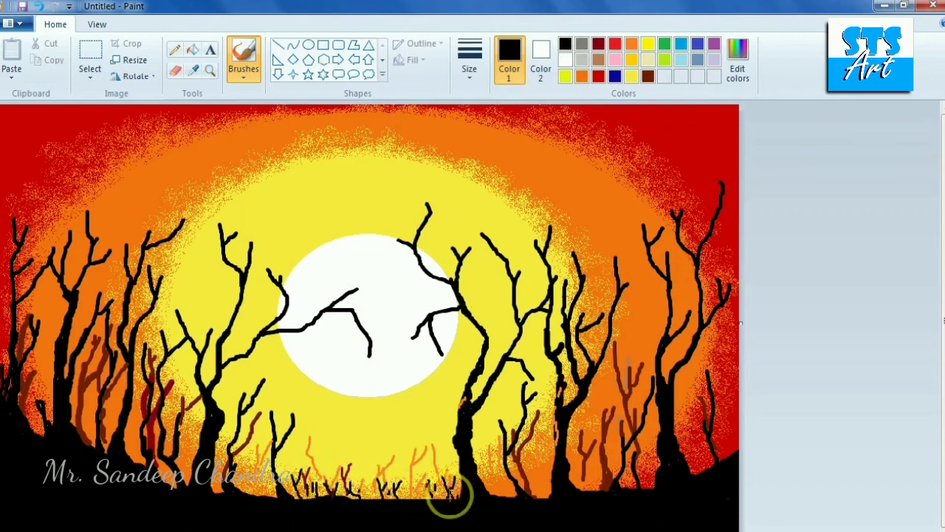
Choose a thinner brush and add fine black twigs to the branch tips of the trees around and over the sun.
click(470, 59)
click(490, 130)
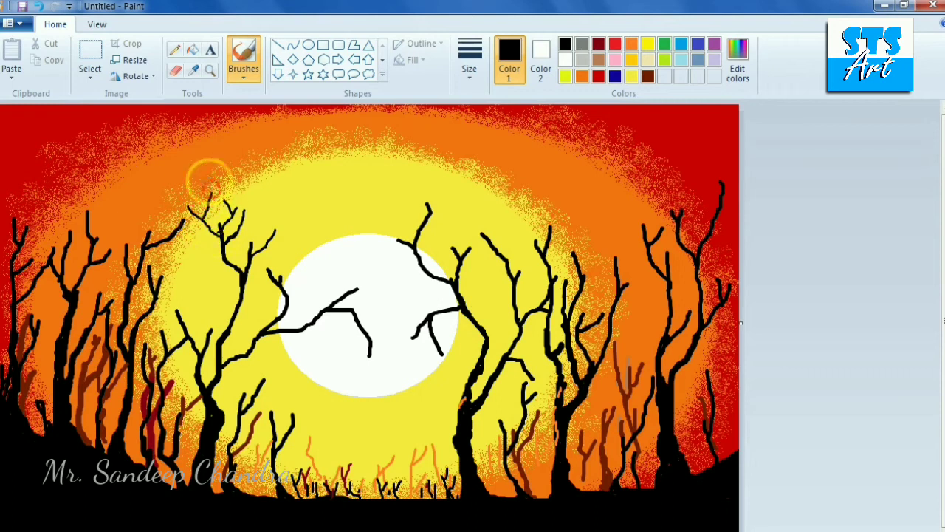
drag(363, 278, 391, 295)
mouse_move(370, 329)
mouse_down()
mouse_move(389, 327)
mouse_move(391, 313)
mouse_up()
drag(334, 301, 344, 278)
drag(388, 376, 390, 405)
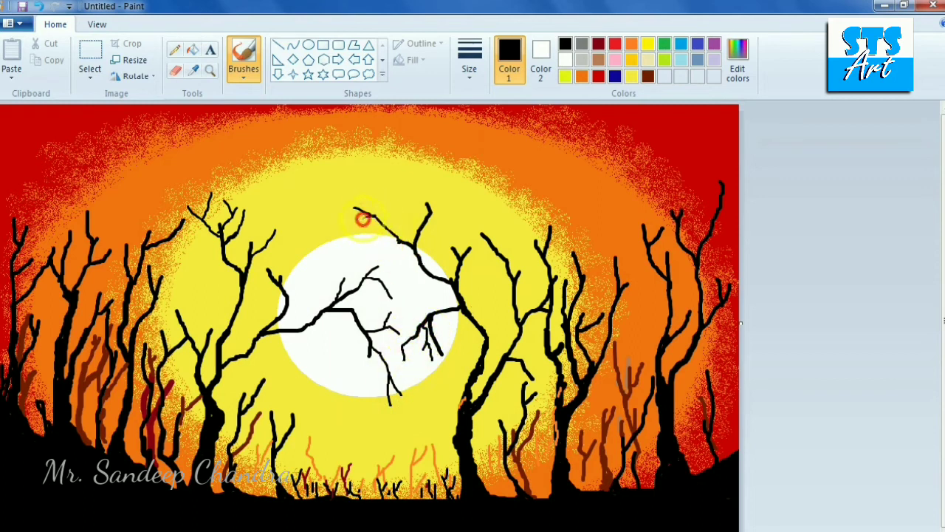
drag(356, 229, 359, 259)
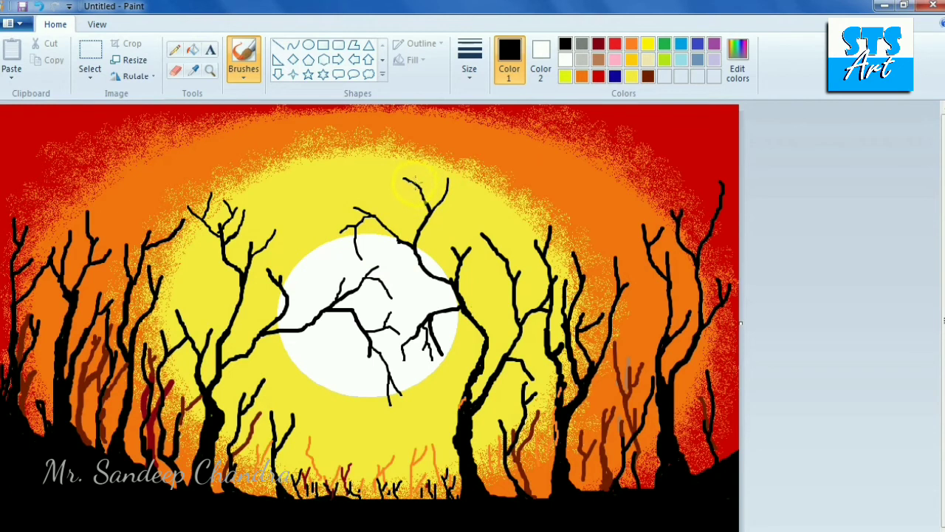